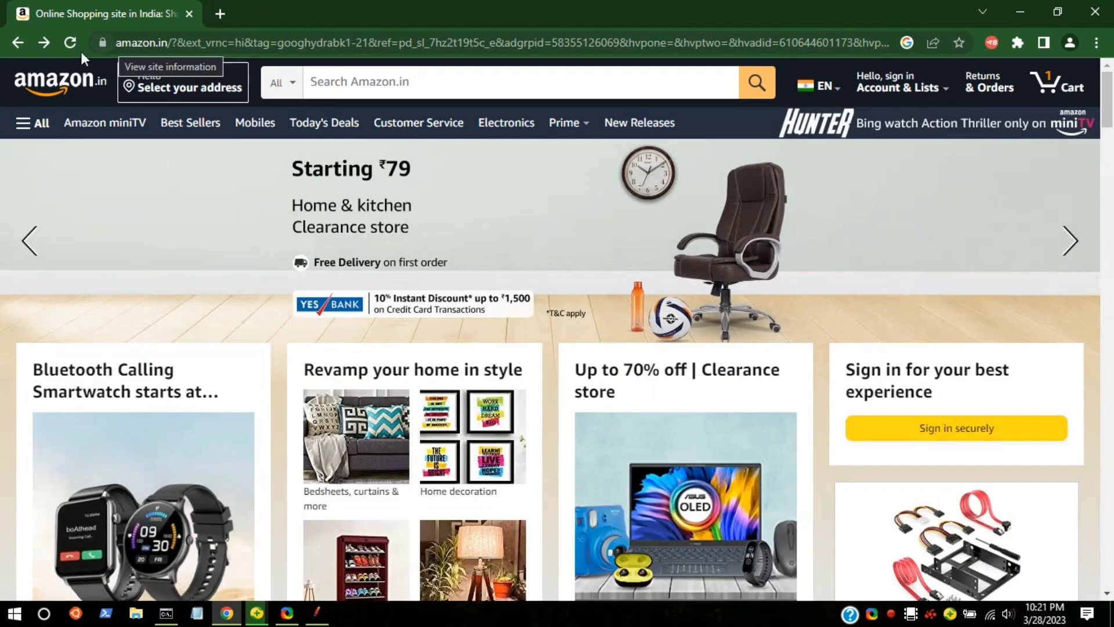
Name the BlazeMeter test GRAPH_AMAZON and start recording it on the Amazon.in home page.
click(990, 42)
drag(867, 132, 665, 132)
text(GRAPH_AMAZON)
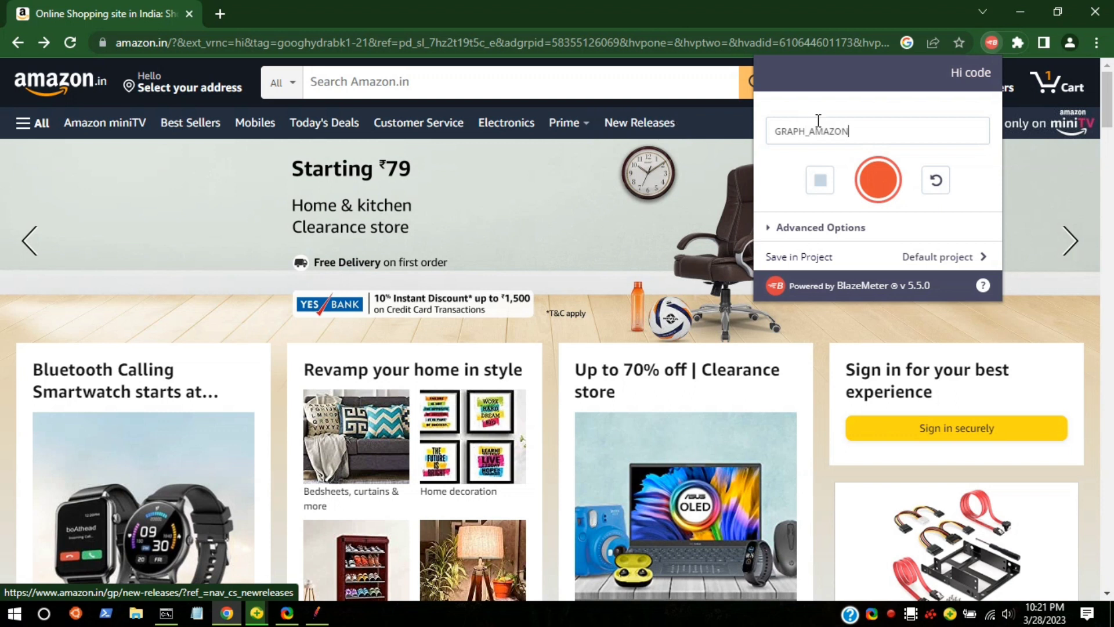
click(878, 182)
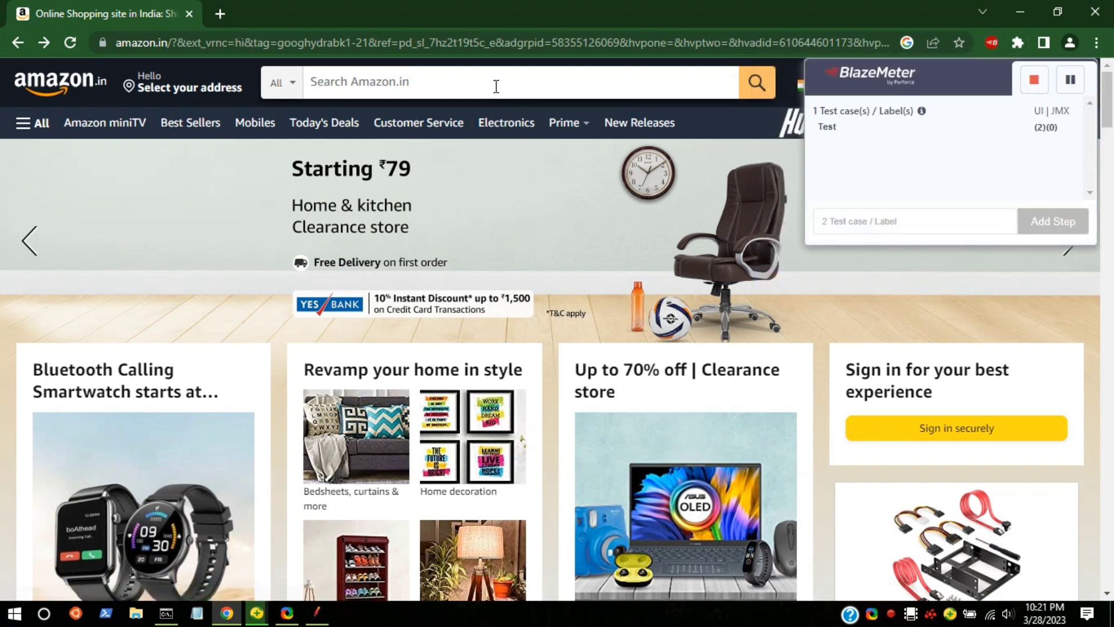
Rename the default test case label in the BlazeMeter recorder to Search.
double_click(834, 125)
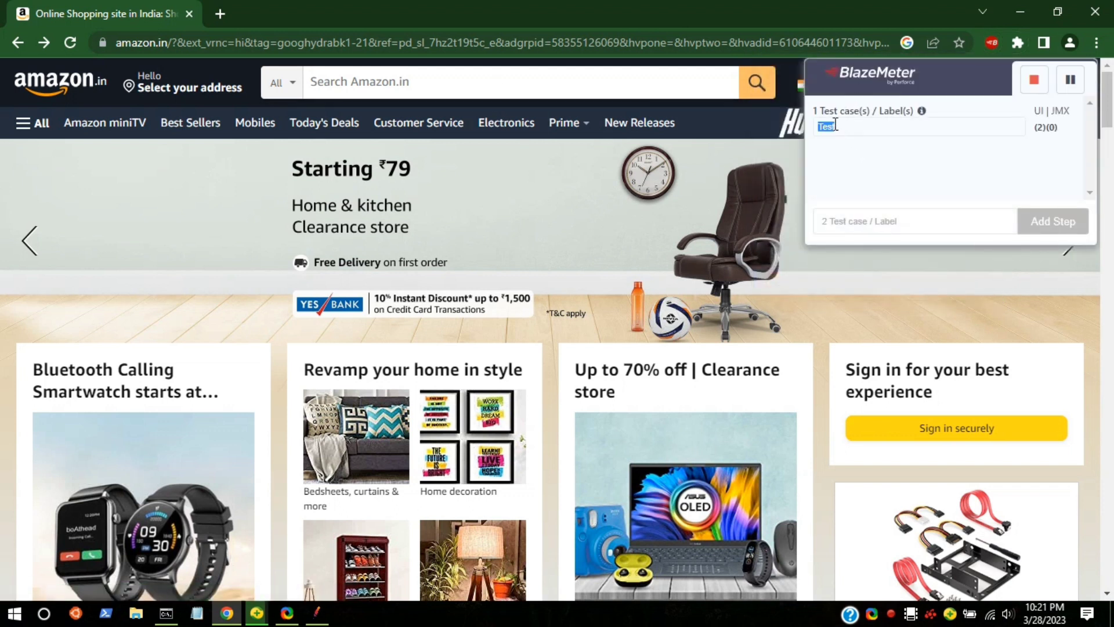
text(Search)
click(851, 127)
key(Return)
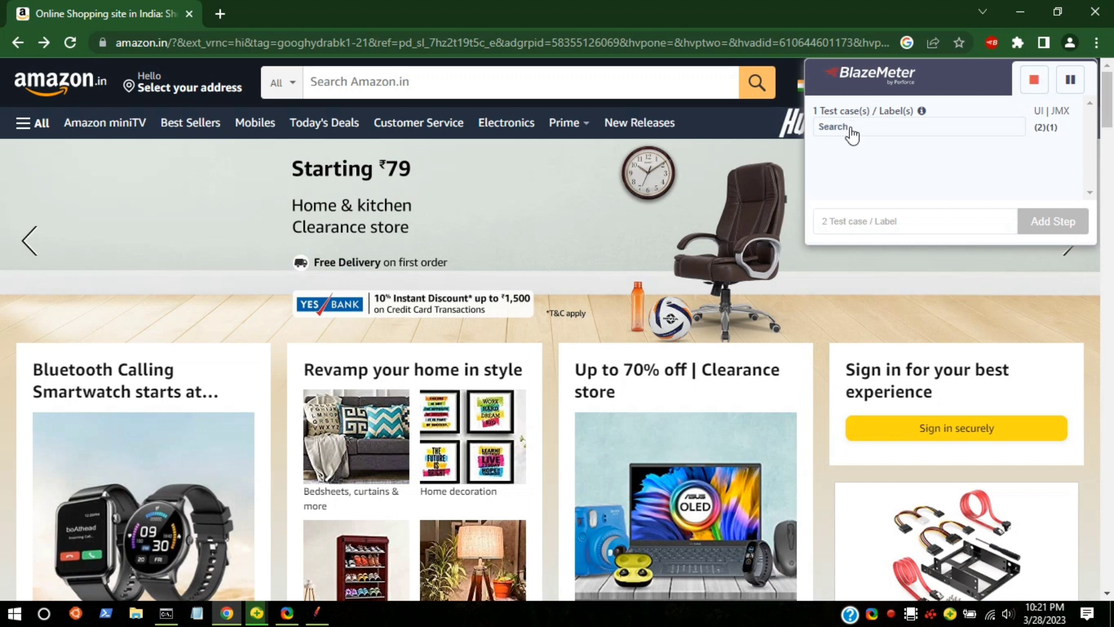
Search Amazon.in for laptop while the recording is running.
click(579, 84)
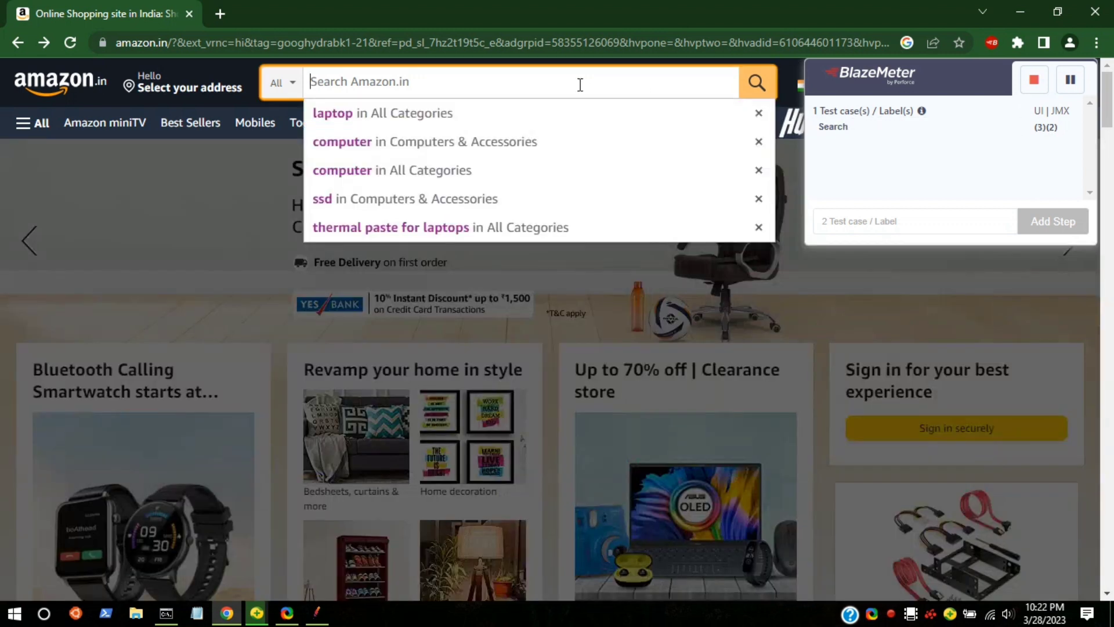
text(l)
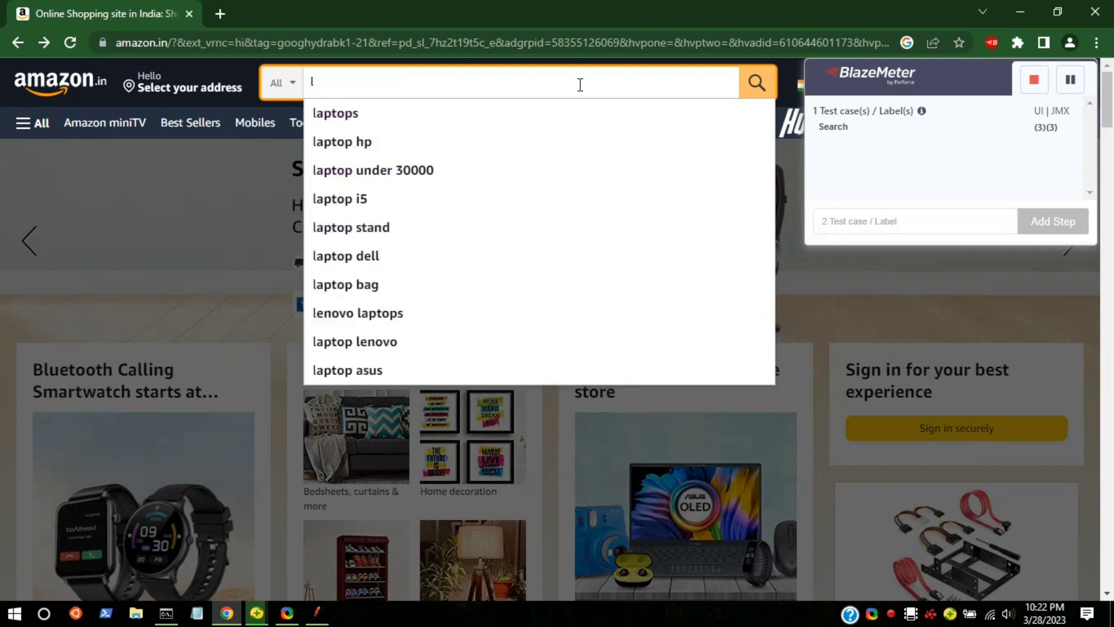
text(aptop)
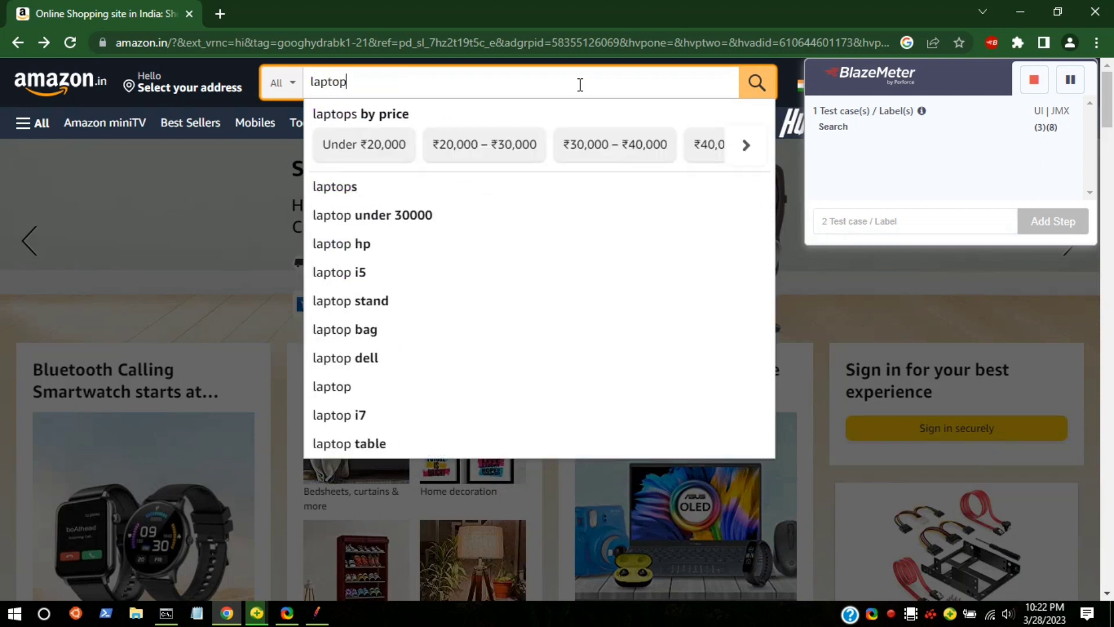
key(Return)
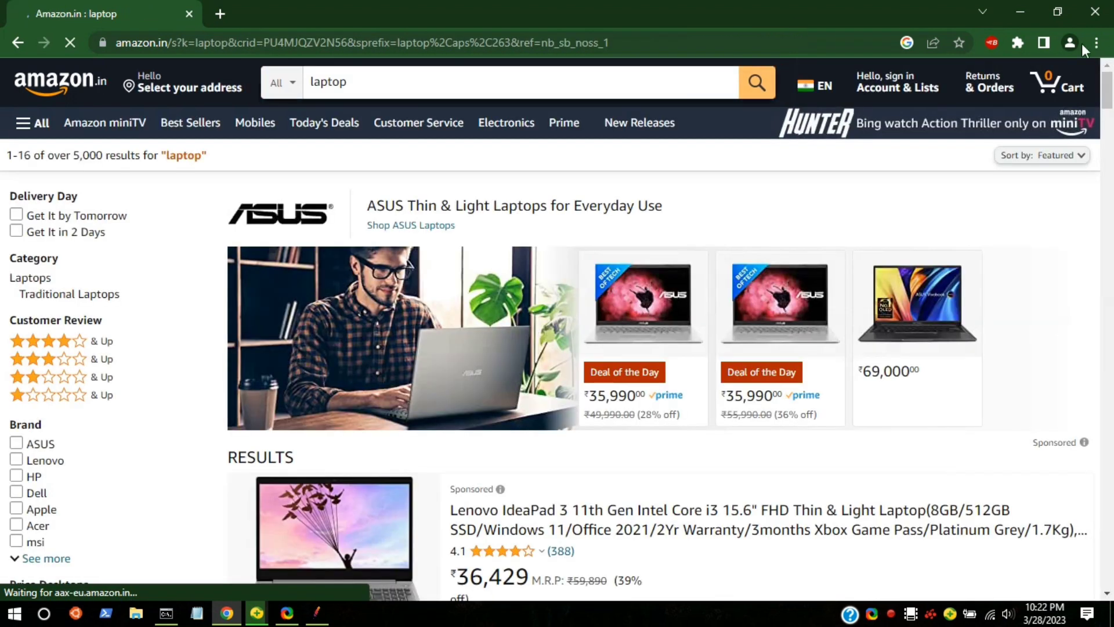
Dismiss the BlazeMeter extension popup and reposition the floating recorder panel over the laptop results page.
click(992, 44)
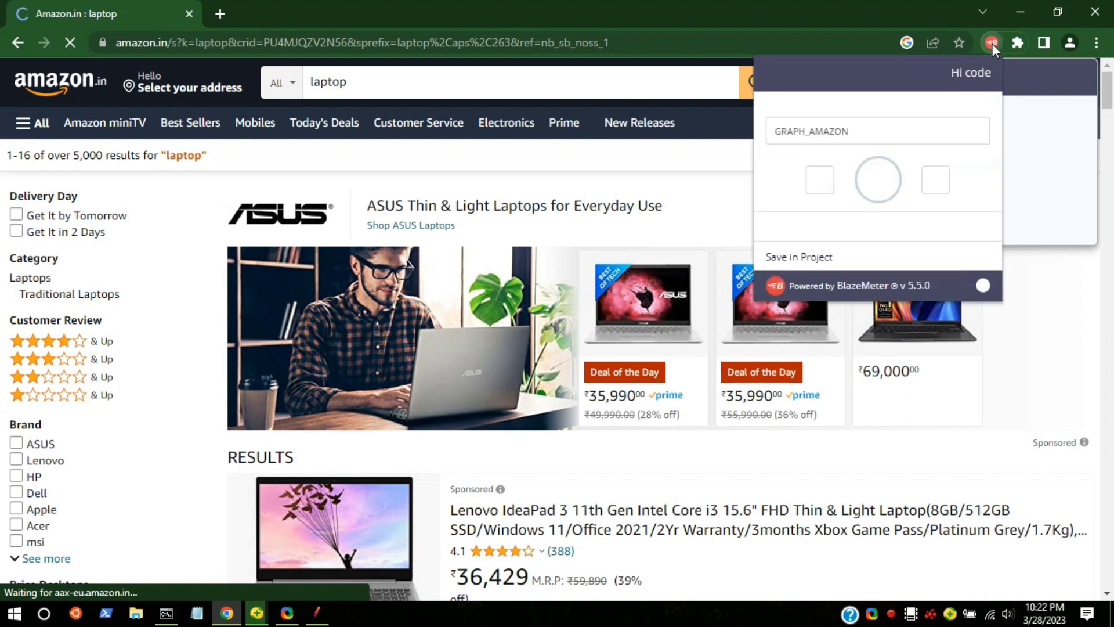
click(1043, 93)
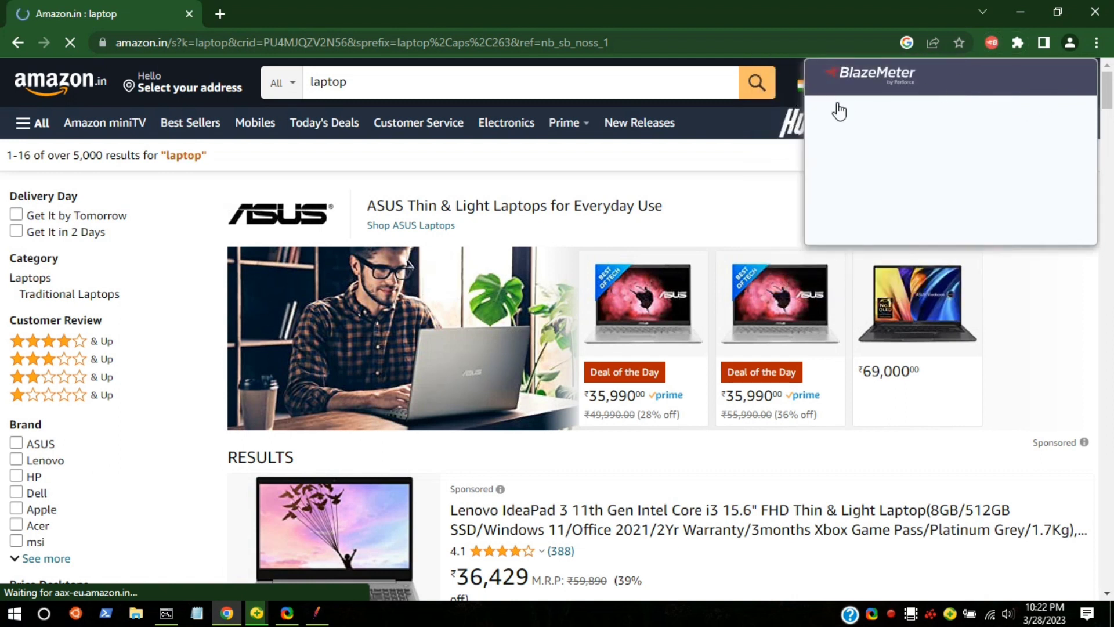
drag(847, 67, 644, 94)
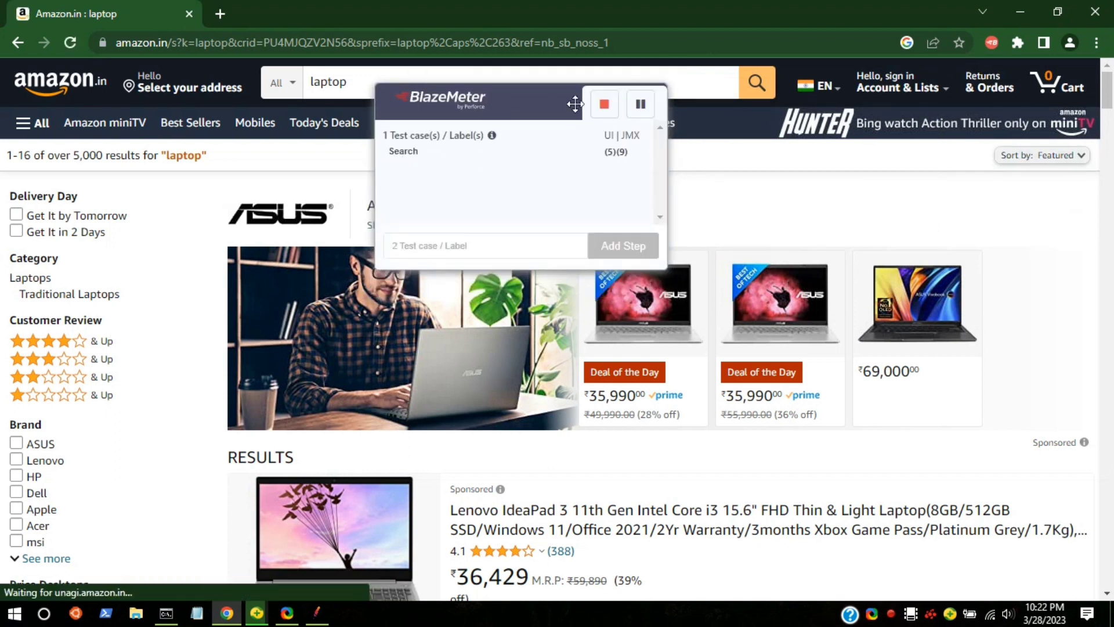
drag(513, 110, 926, 100)
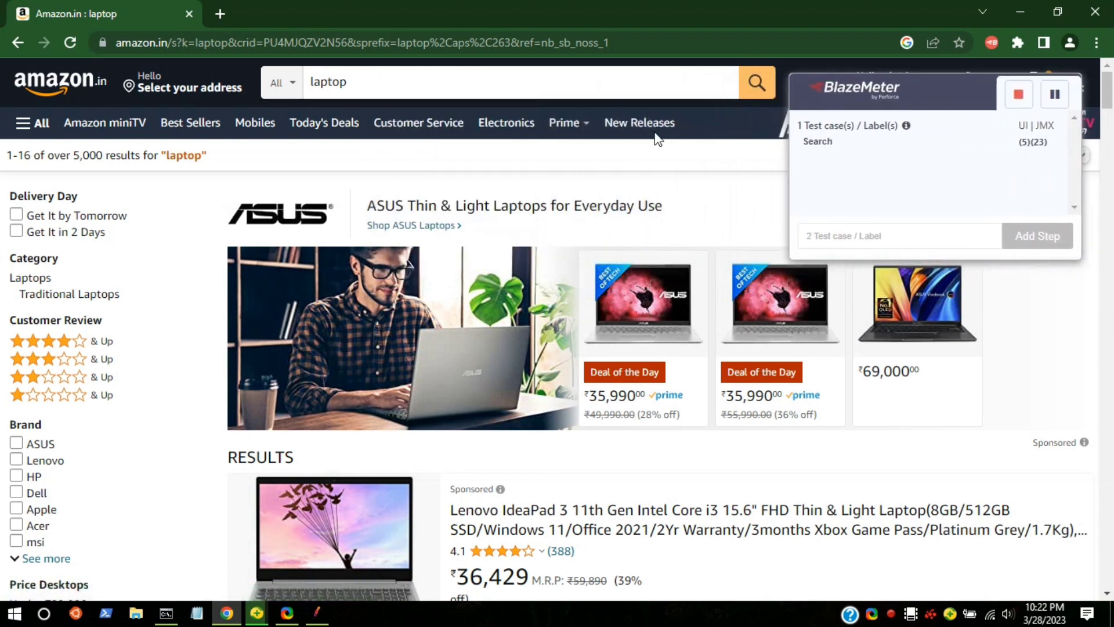
Browse the laptop results and add a second test case label named UseFilter to the recording.
scroll(562, 184, down, 10)
scroll(559, 190, down, 3)
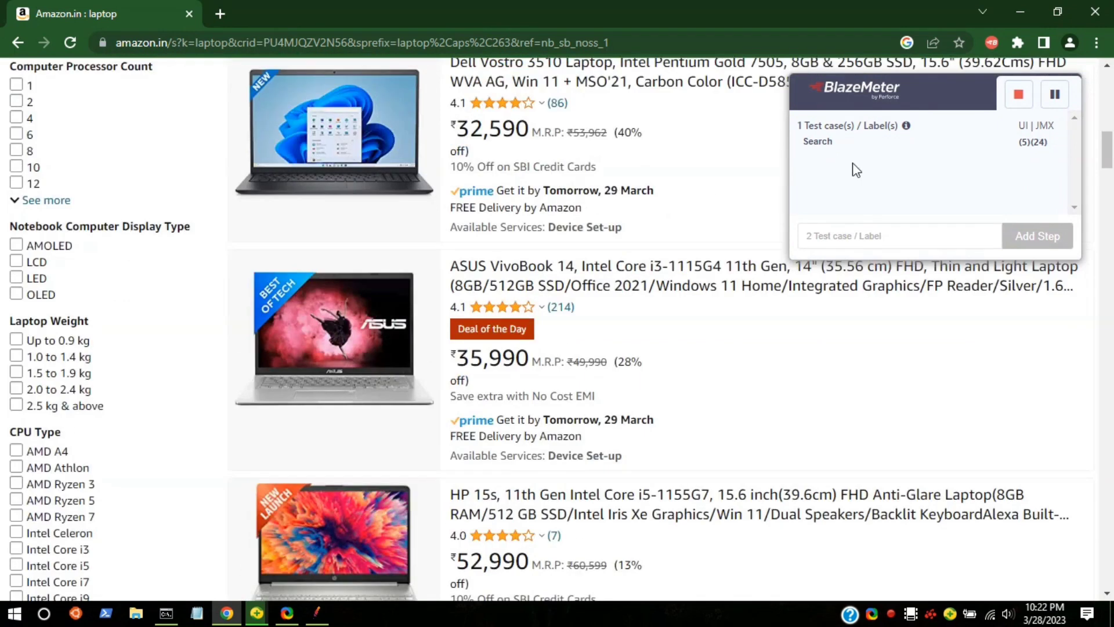
scroll(584, 197, down, 10)
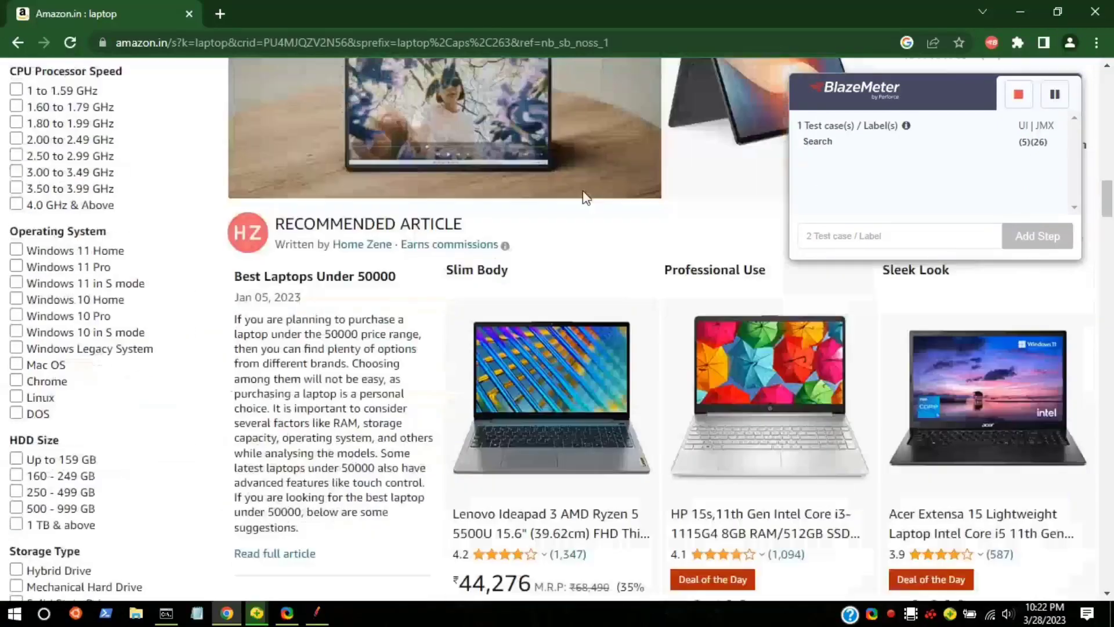
scroll(584, 197, down, 10)
scroll(574, 198, up, 15)
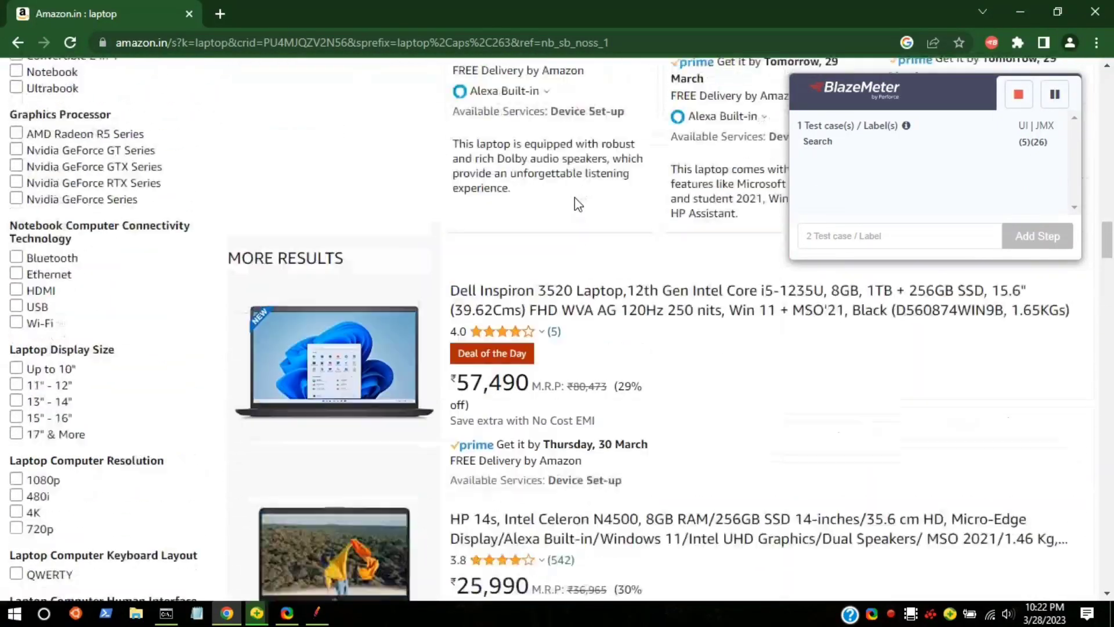
scroll(573, 200, up, 20)
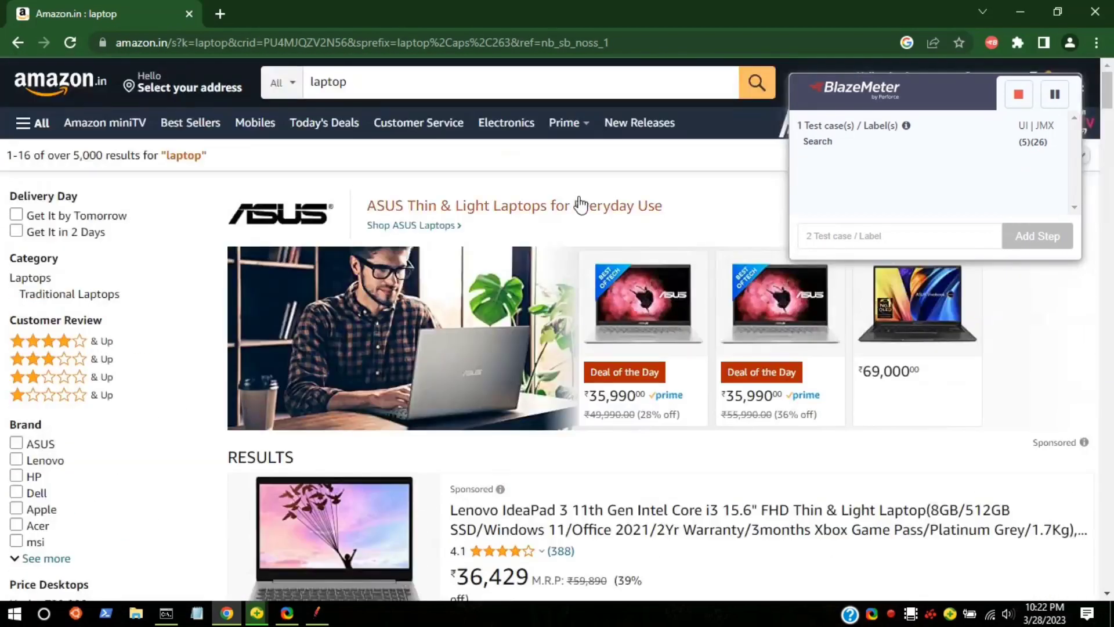
click(910, 236)
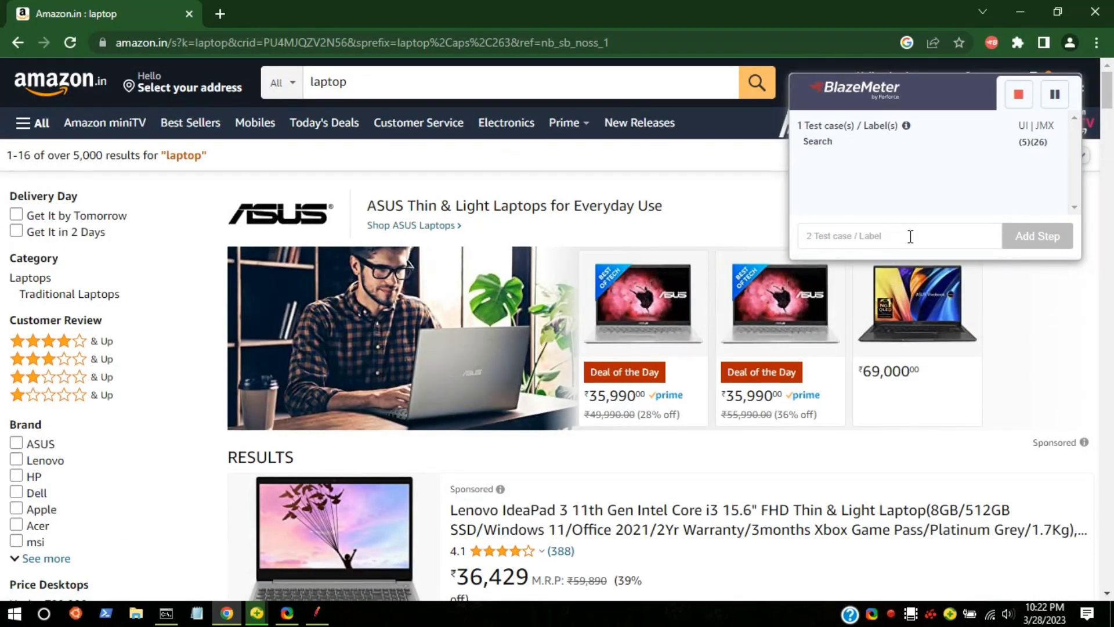
text(u)
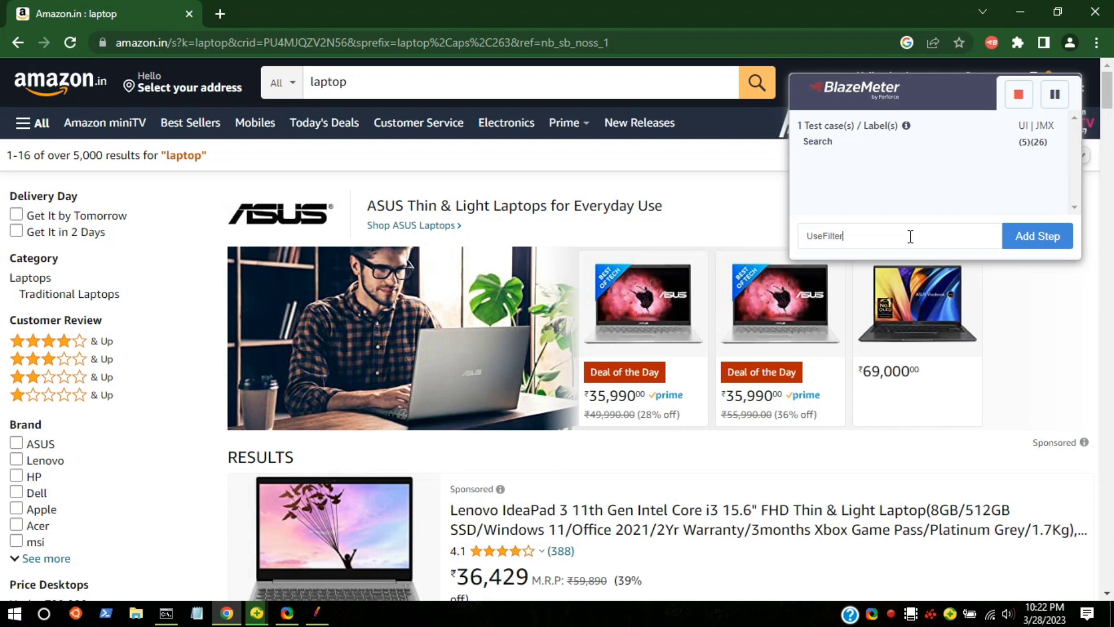
click(1032, 236)
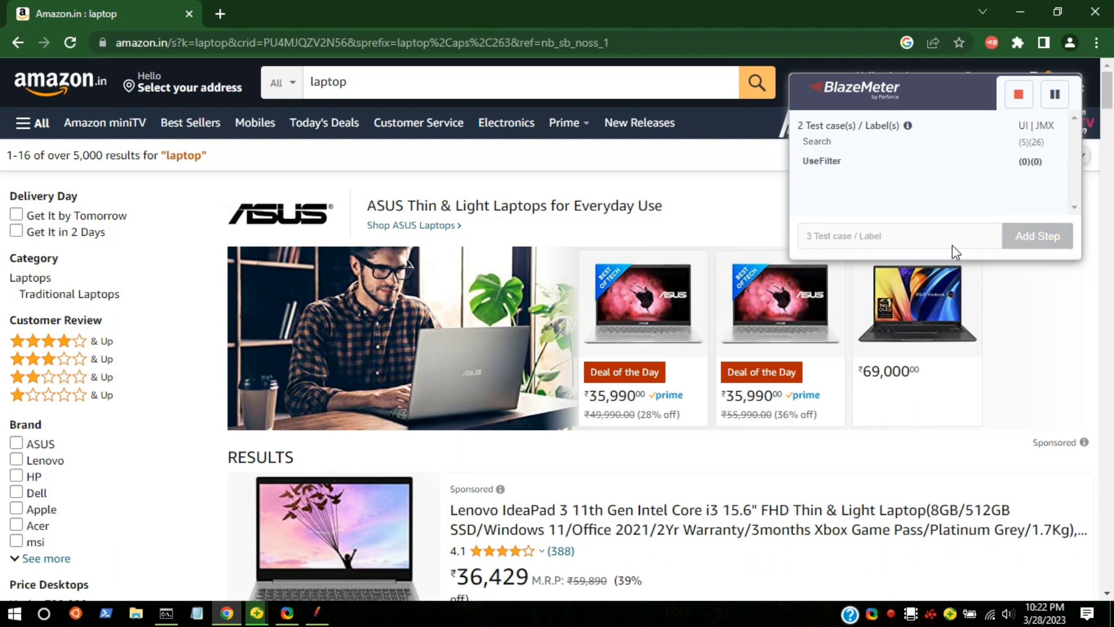
Filter the laptop results by the brand HP and the display type OLED.
scroll(63, 334, down, 5)
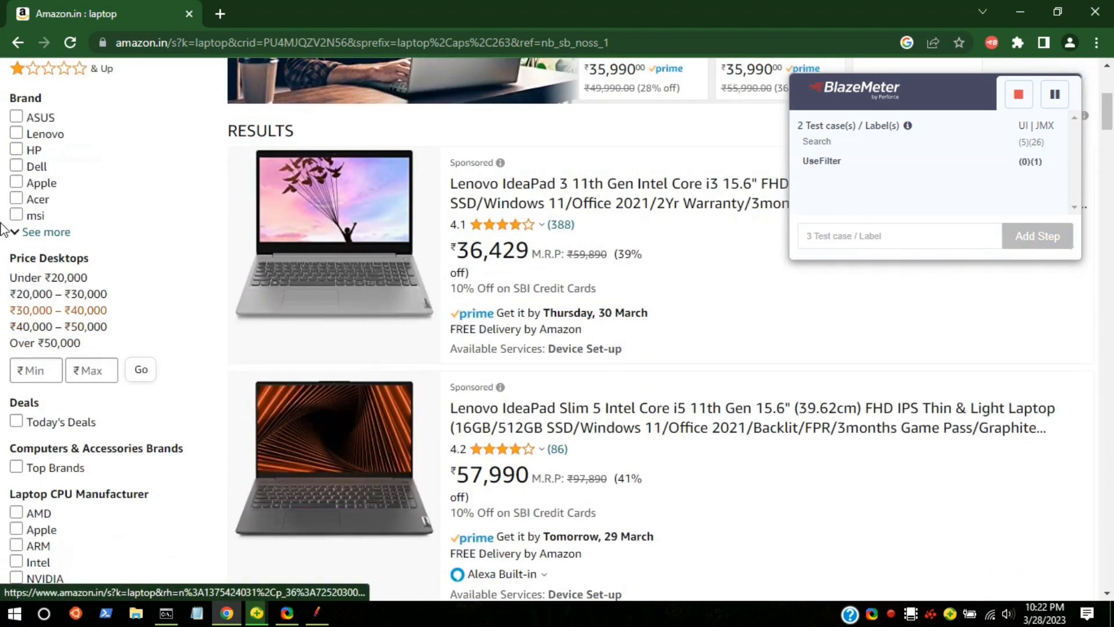
click(16, 150)
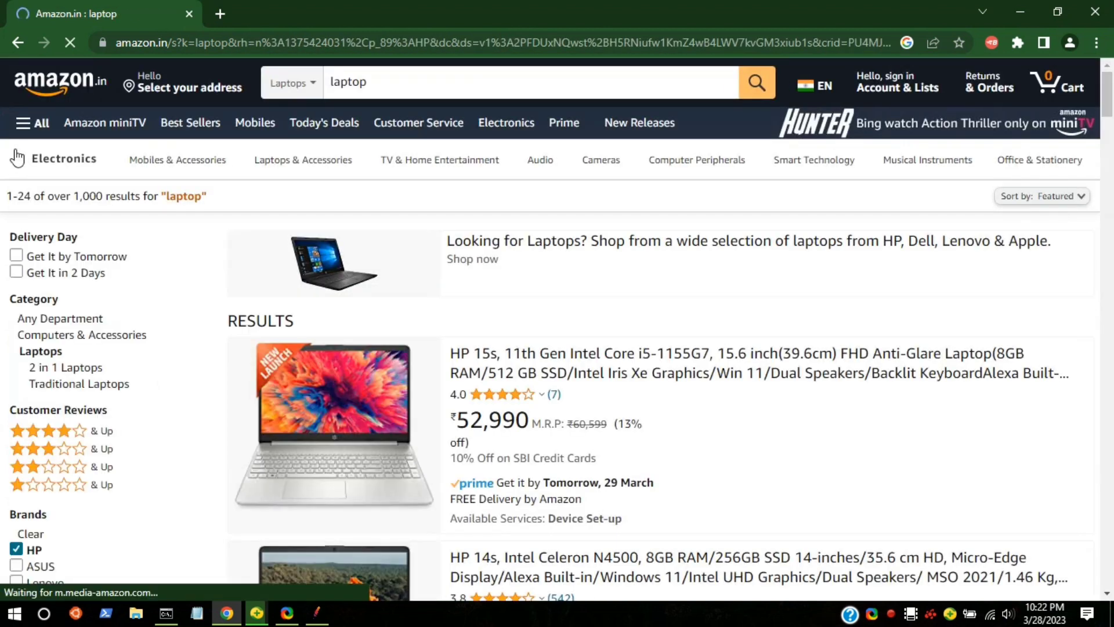
scroll(21, 145, down, 8)
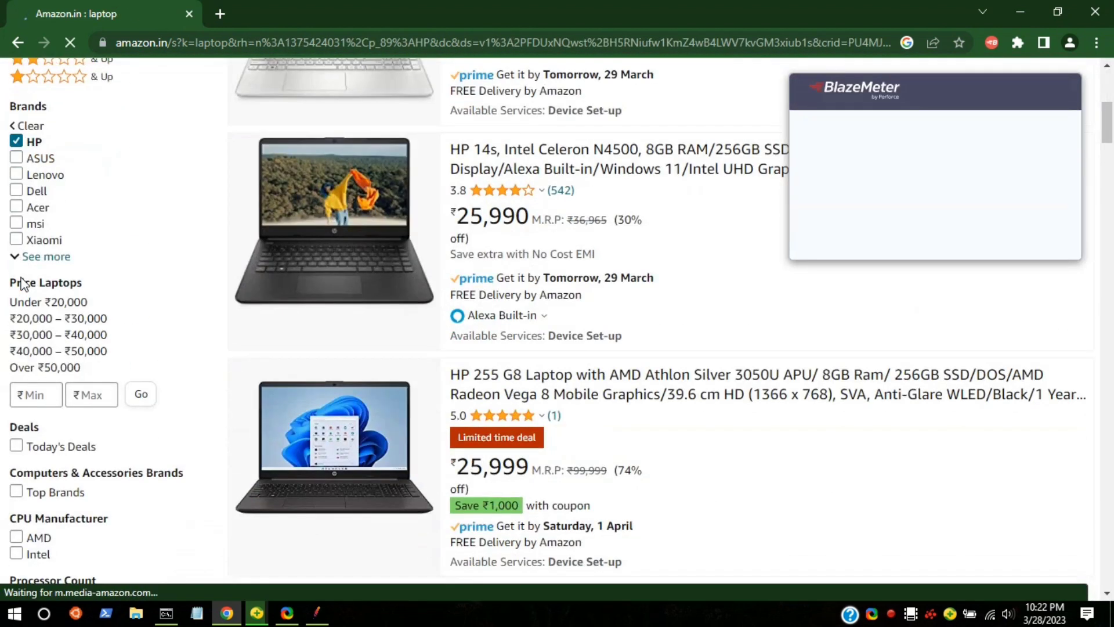
scroll(23, 284, down, 4)
scroll(20, 400, down, 4)
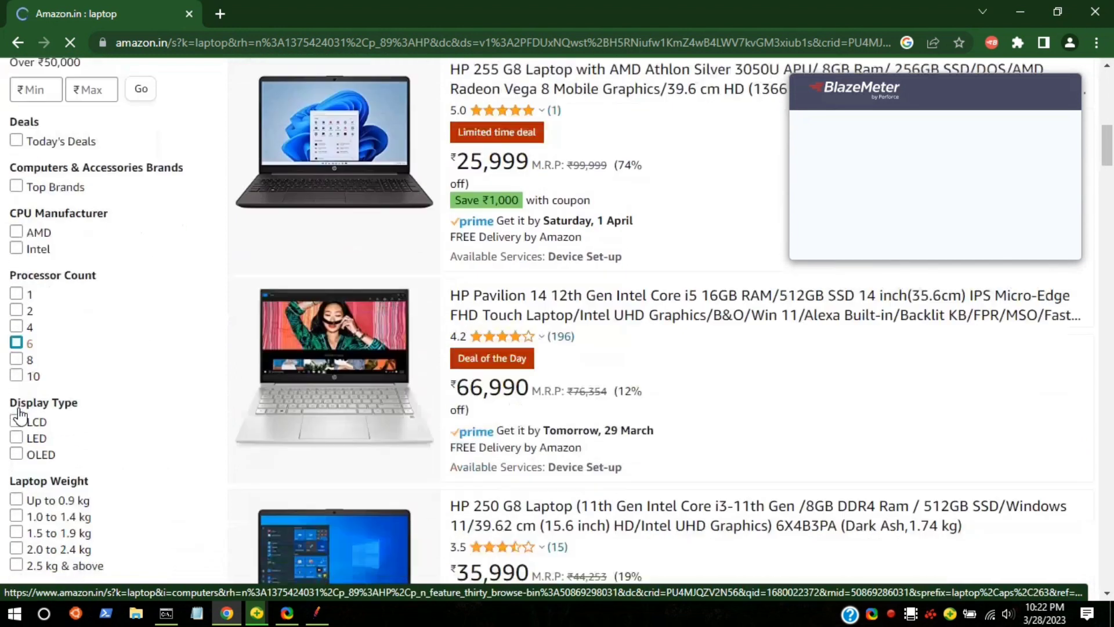
click(17, 271)
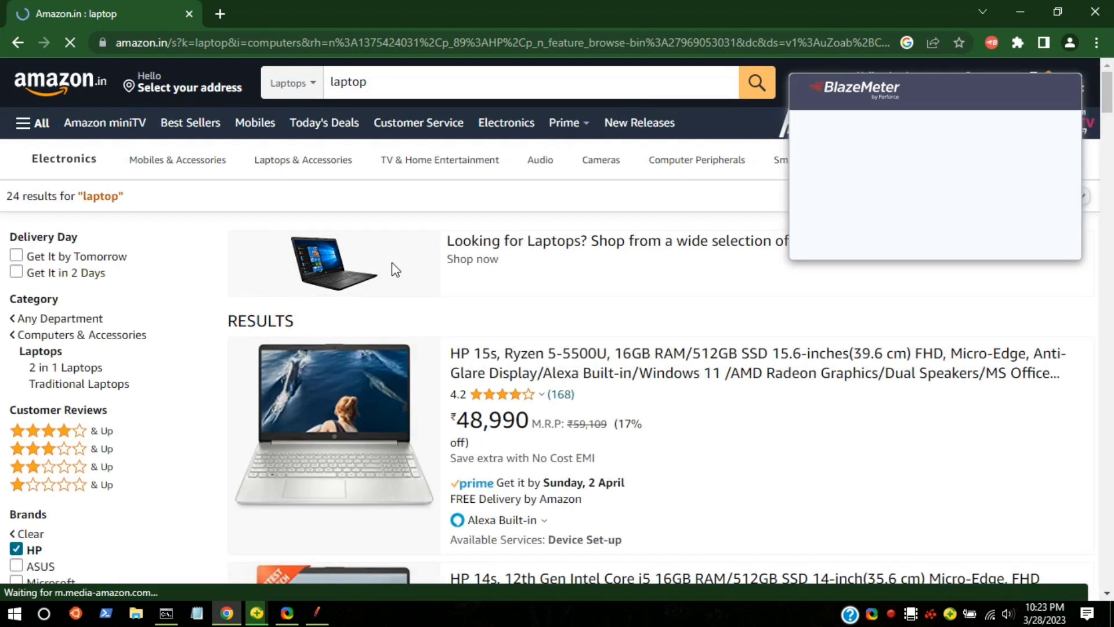
Move the recorder panel out of the way and open the HP Pavilion Plus 12th Gen Intel Core i7 laptop from the results.
scroll(392, 262, down, 5)
drag(713, 85, 839, 112)
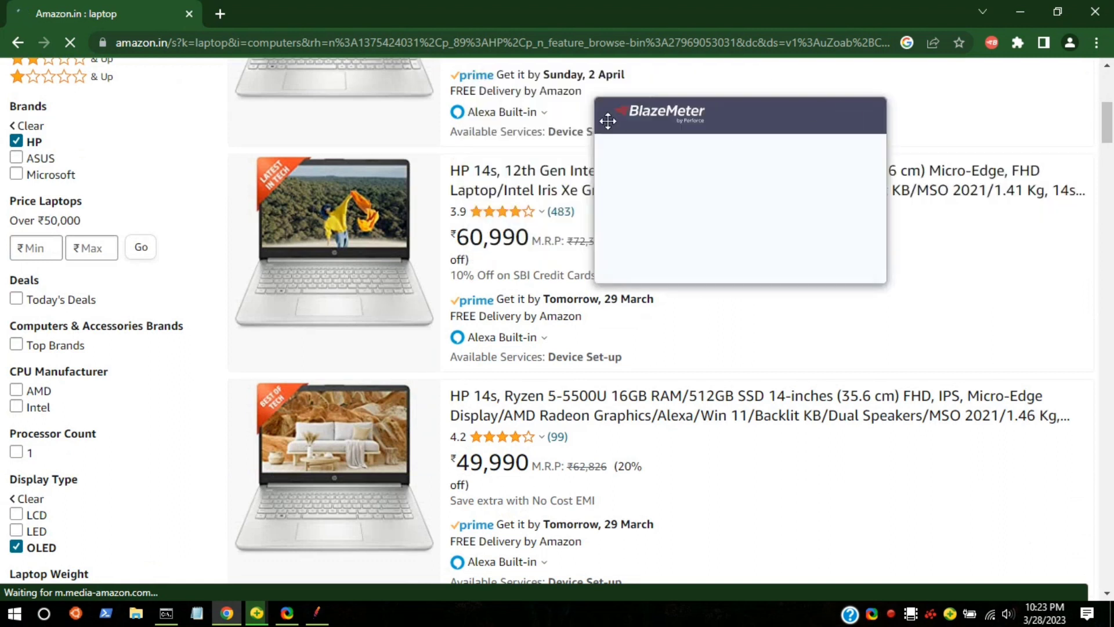
drag(690, 118, 817, 103)
scroll(336, 268, down, 5)
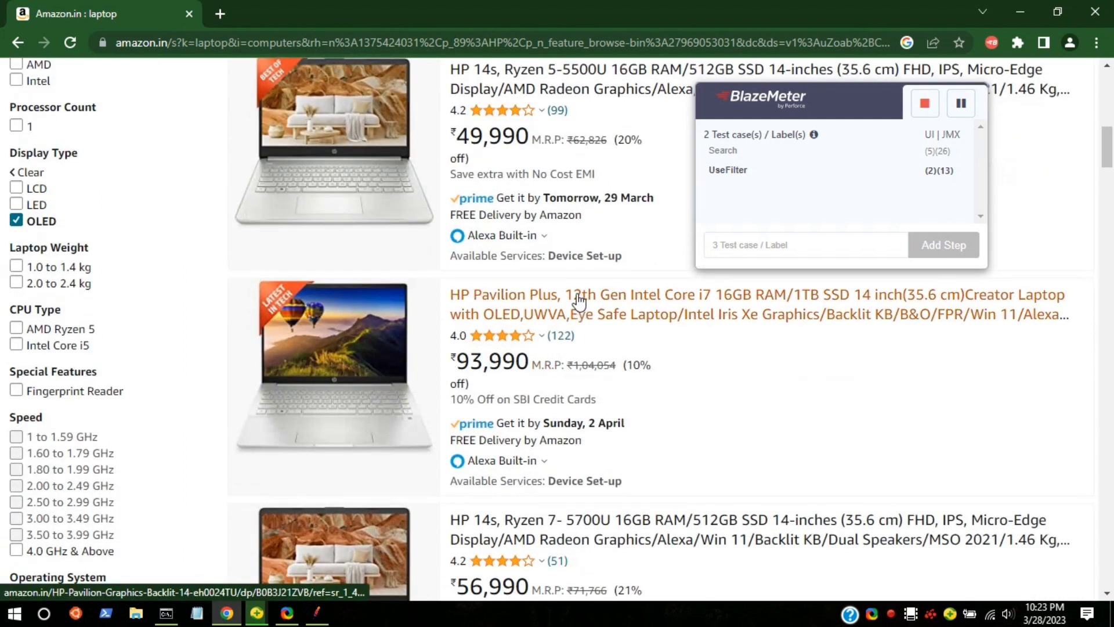
click(578, 299)
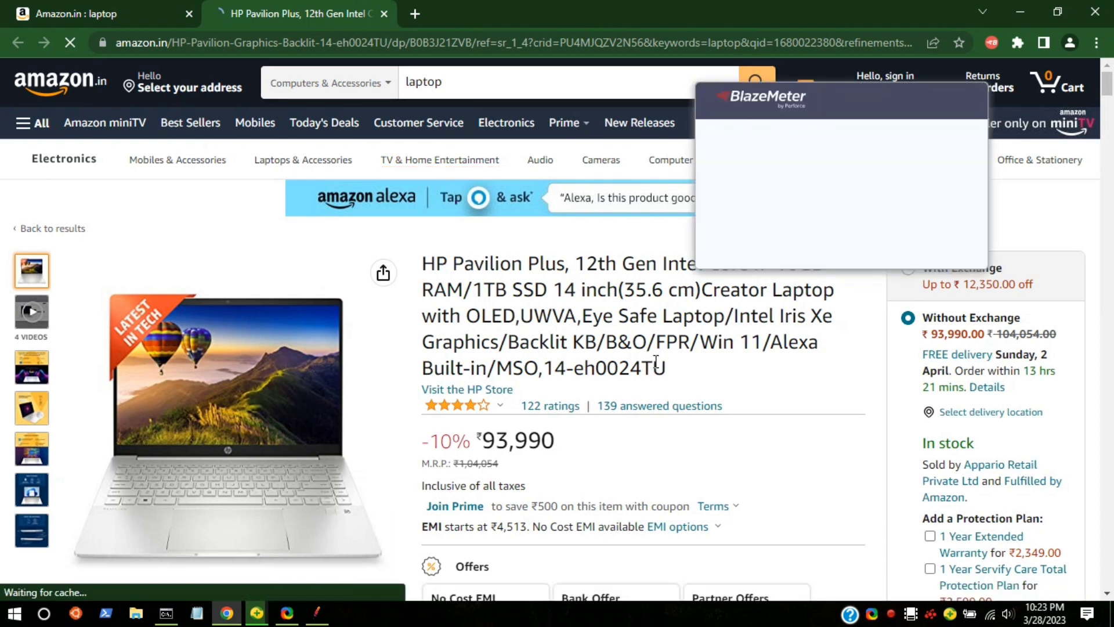
Add a third test case label named Add to cart to the BlazeMeter recording.
scroll(531, 309, down, 1)
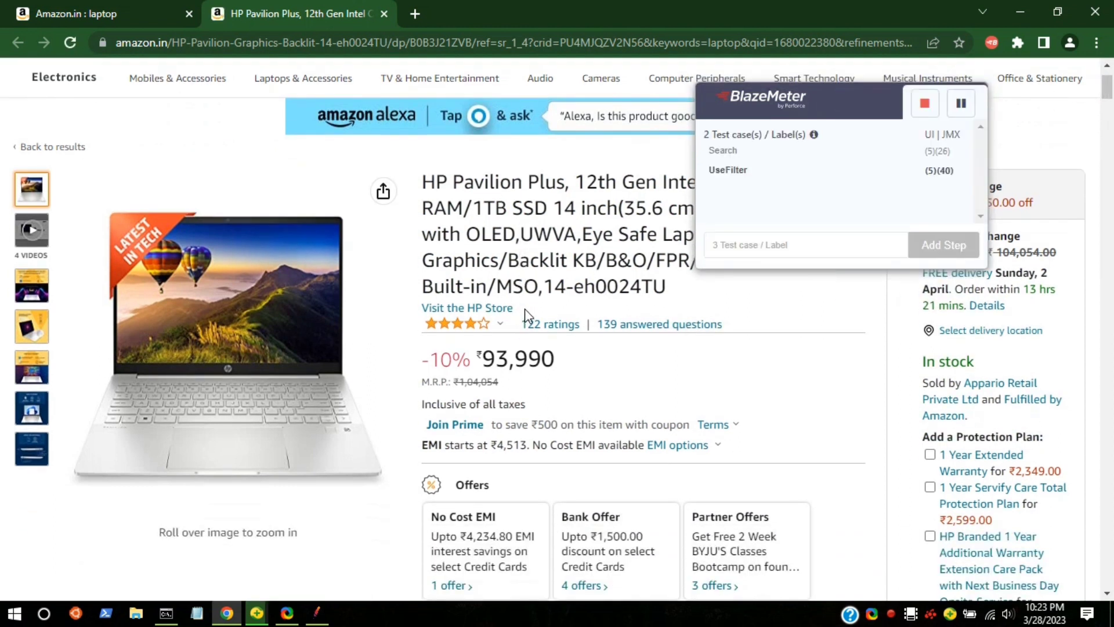
scroll(526, 316, down, 2)
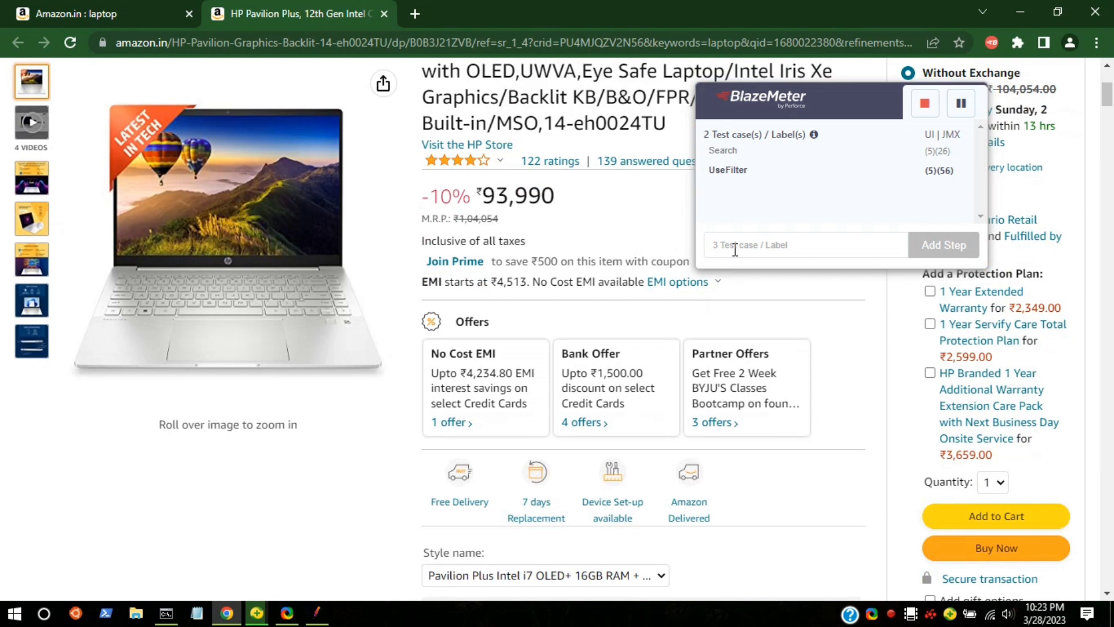
click(720, 249)
text(API)
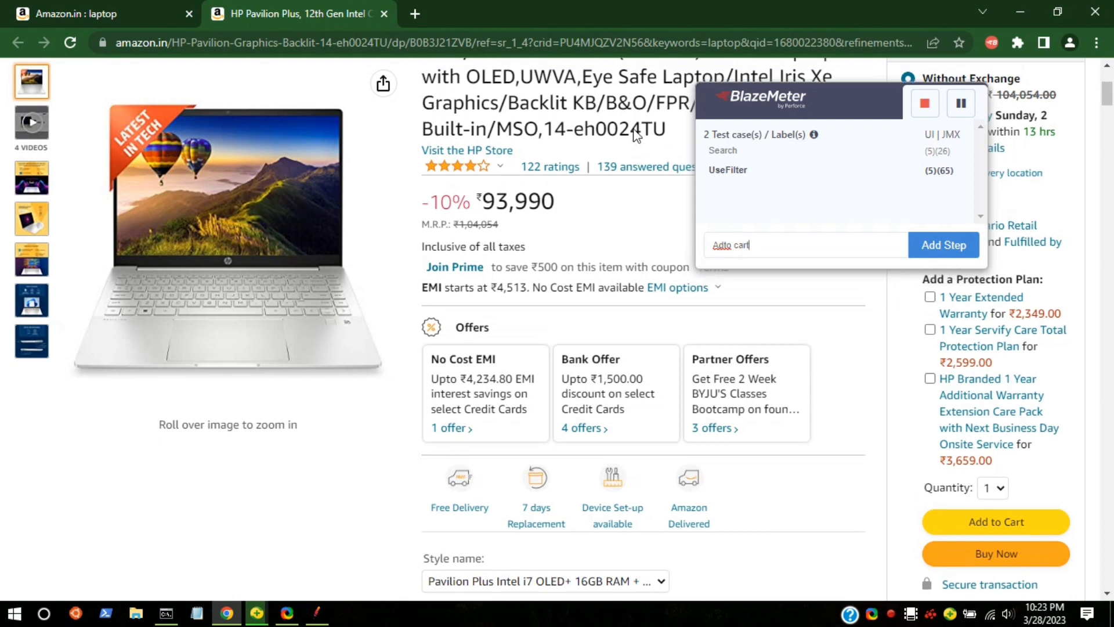
scroll(737, 219, up, 4)
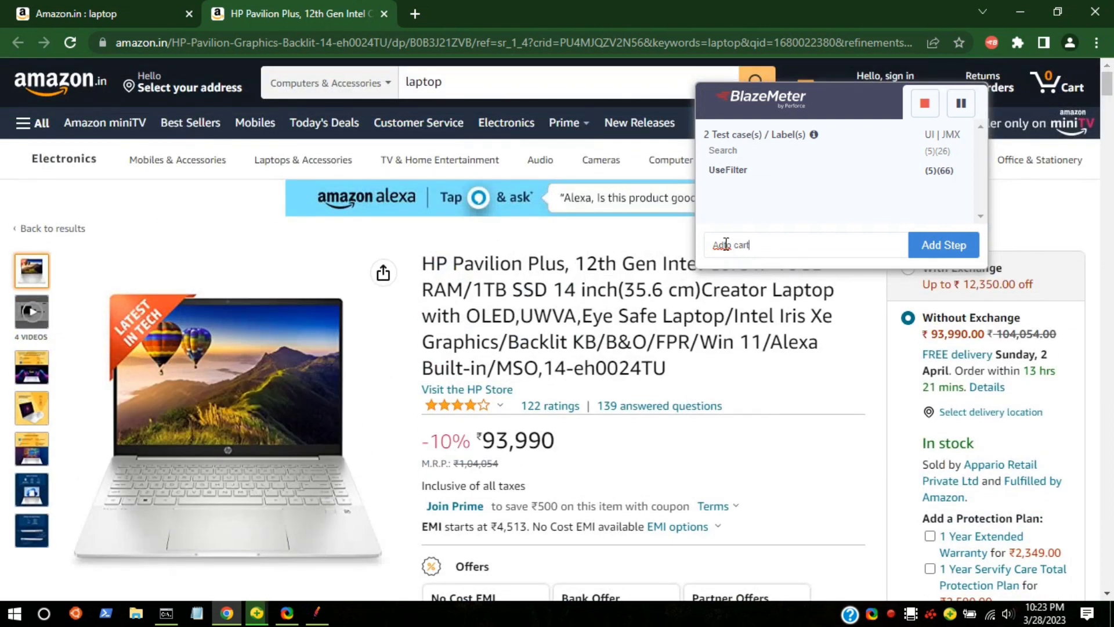
key(BackSpace)
text(dd)
click(944, 245)
Look over the HP Pavilion Plus product page and add the laptop to the cart.
scroll(498, 447, down, 7)
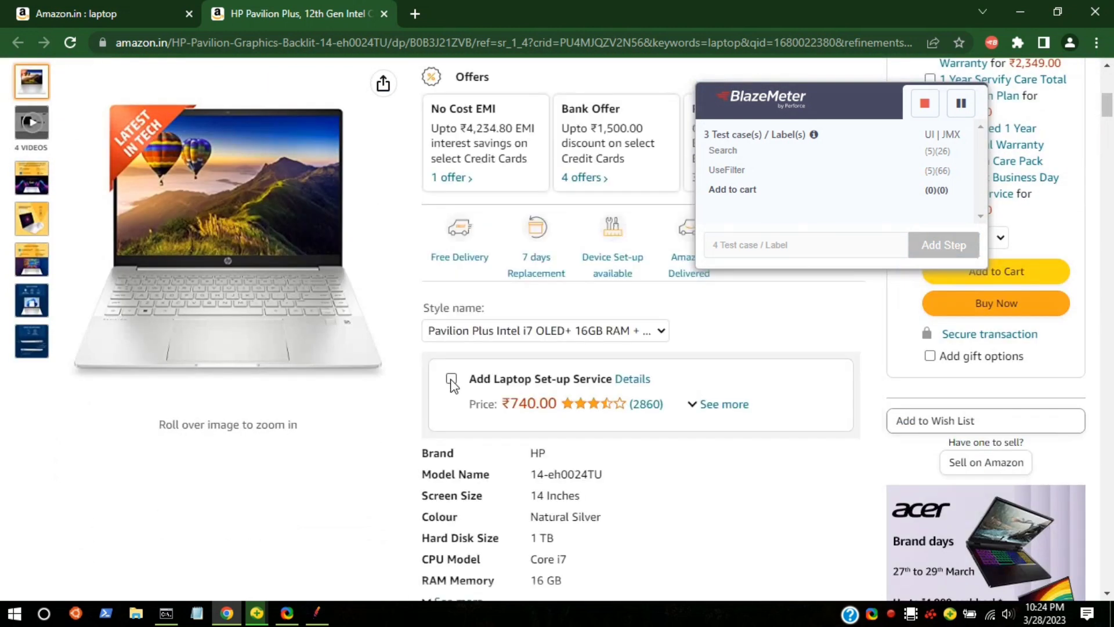
scroll(453, 380, down, 15)
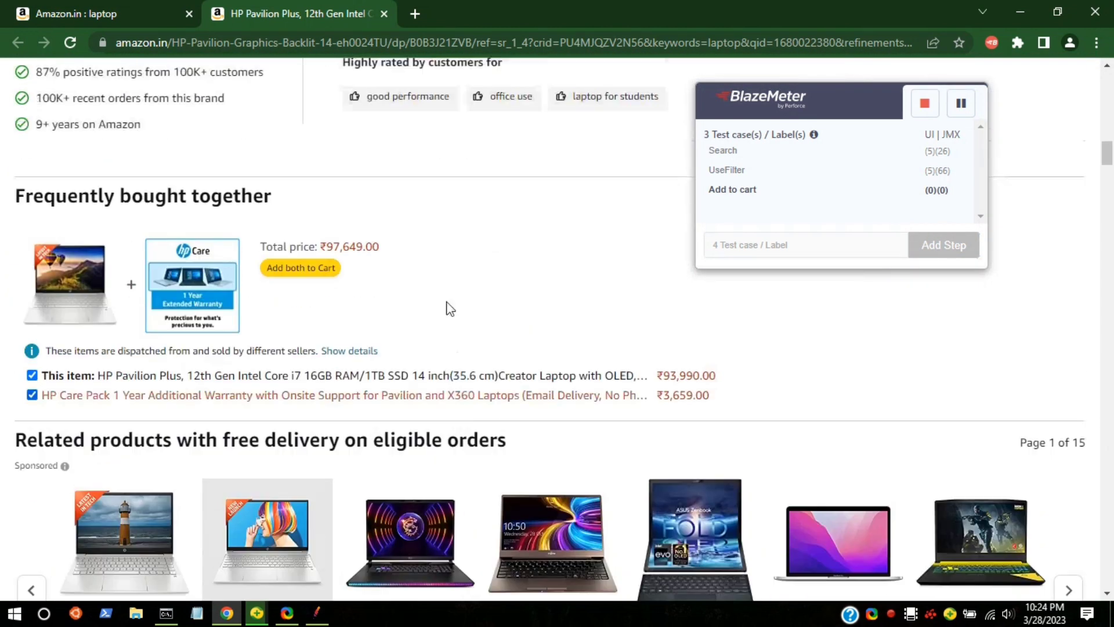
scroll(450, 309, up, 20)
scroll(548, 412, down, 3)
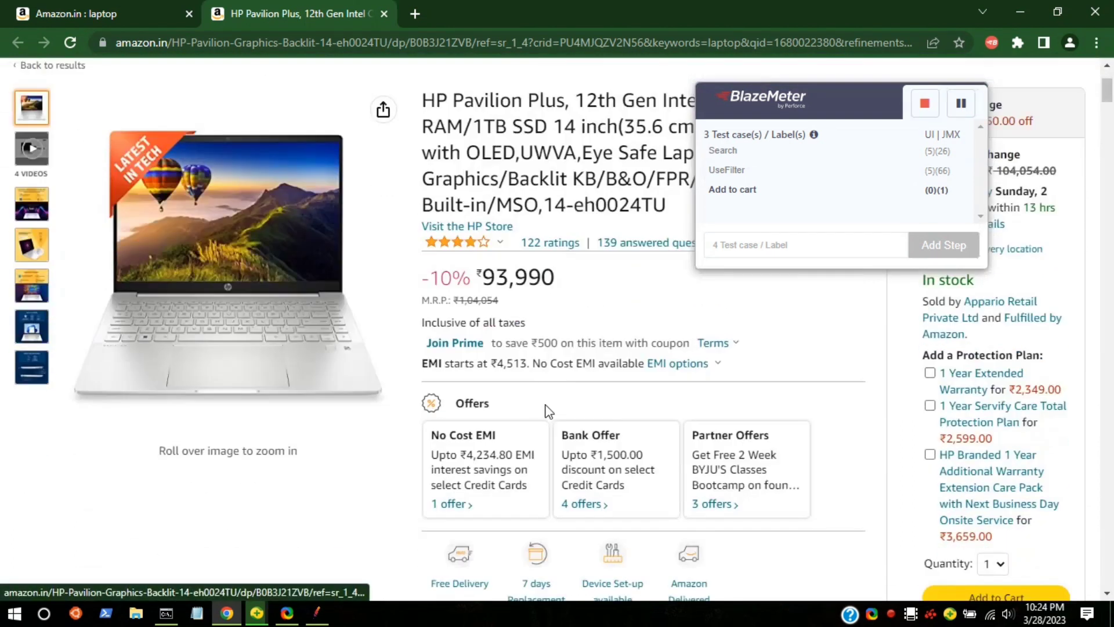
scroll(499, 418, down, 3)
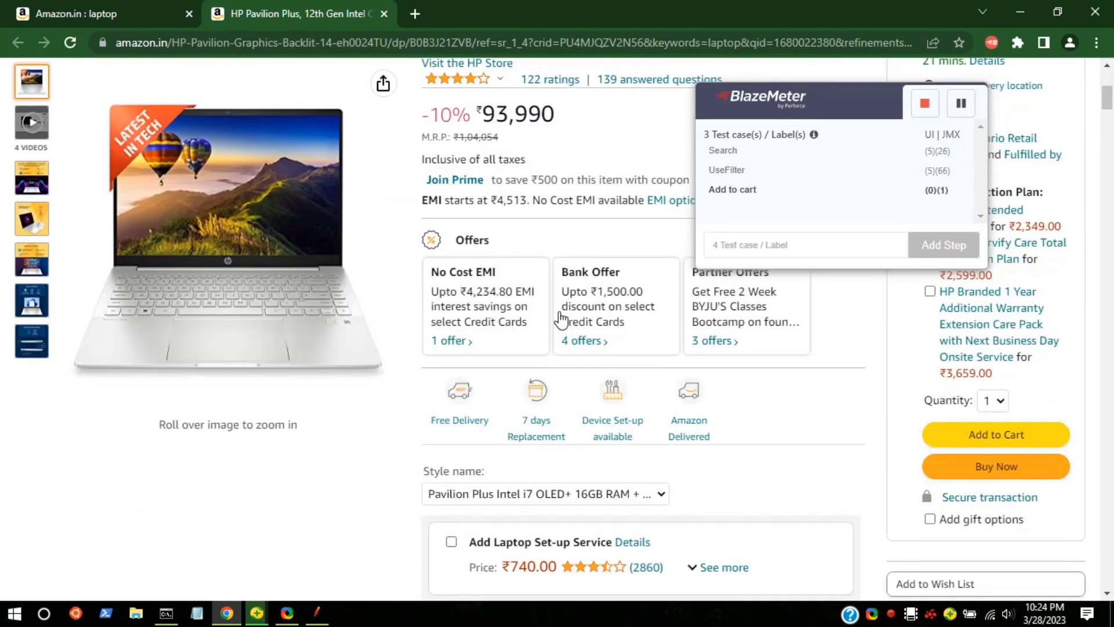
click(1010, 440)
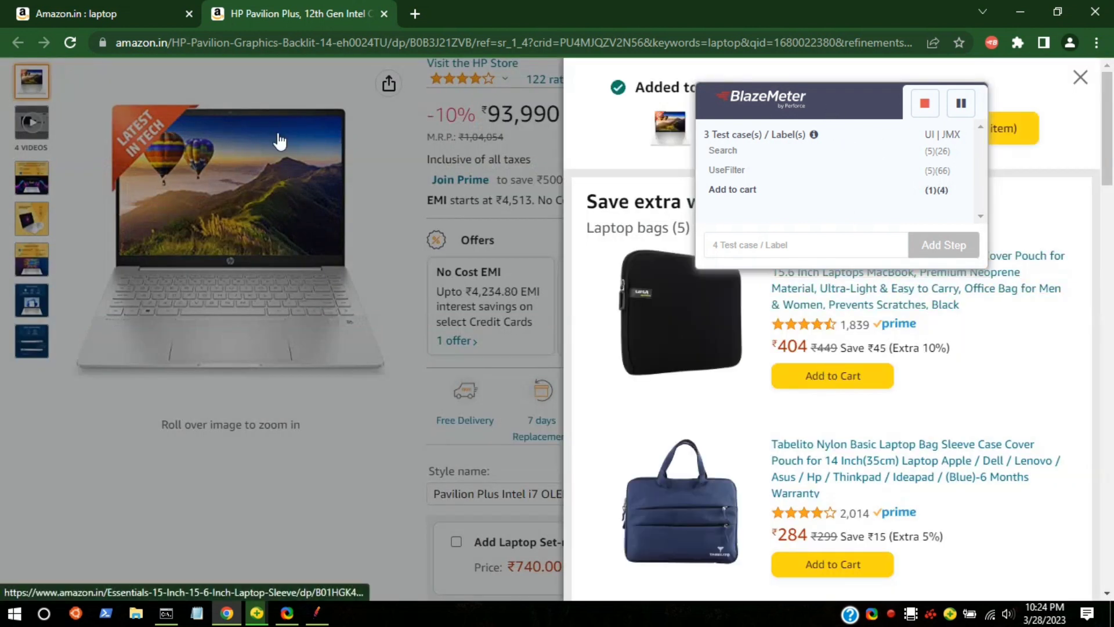
Move the recorder panel off the cart summary and add a fourth test case label named Process to checkout.
drag(777, 104, 219, 129)
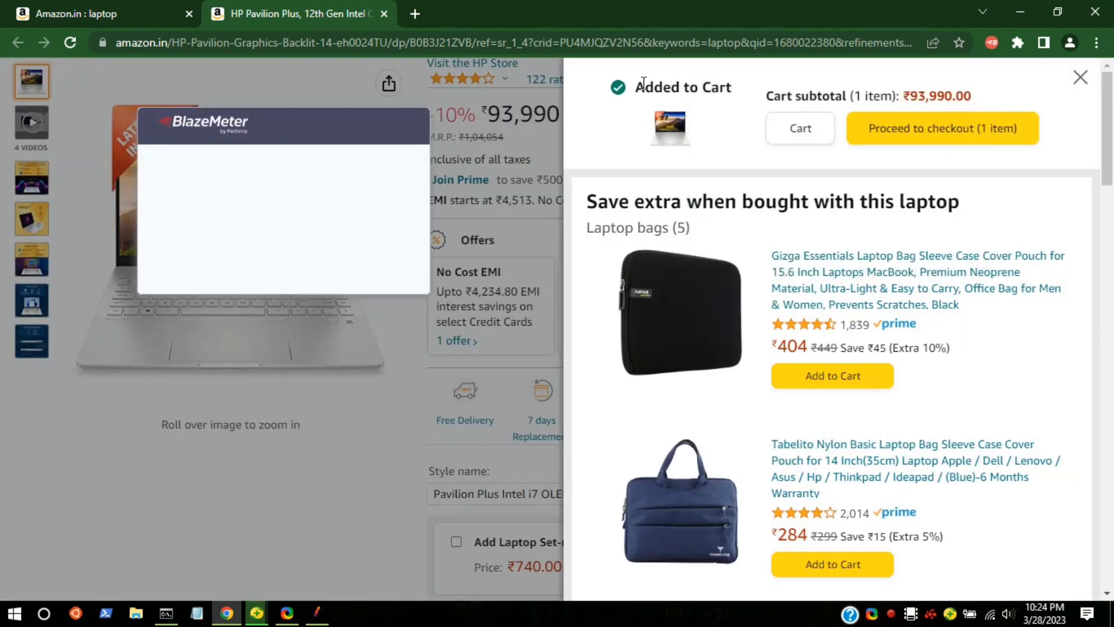
key(ctrl+a)
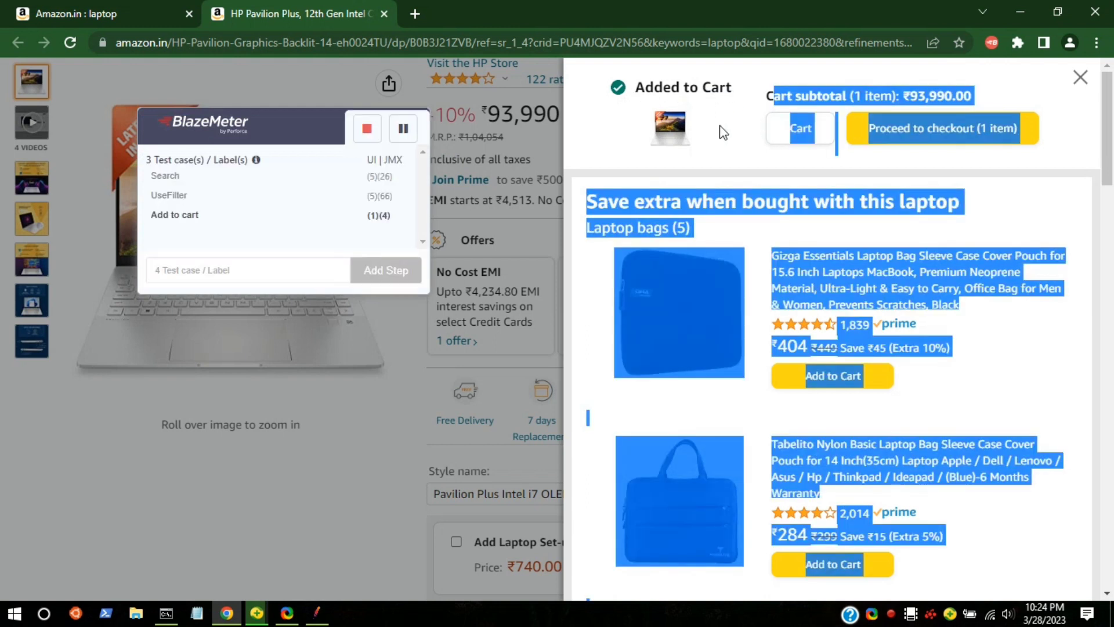
click(743, 132)
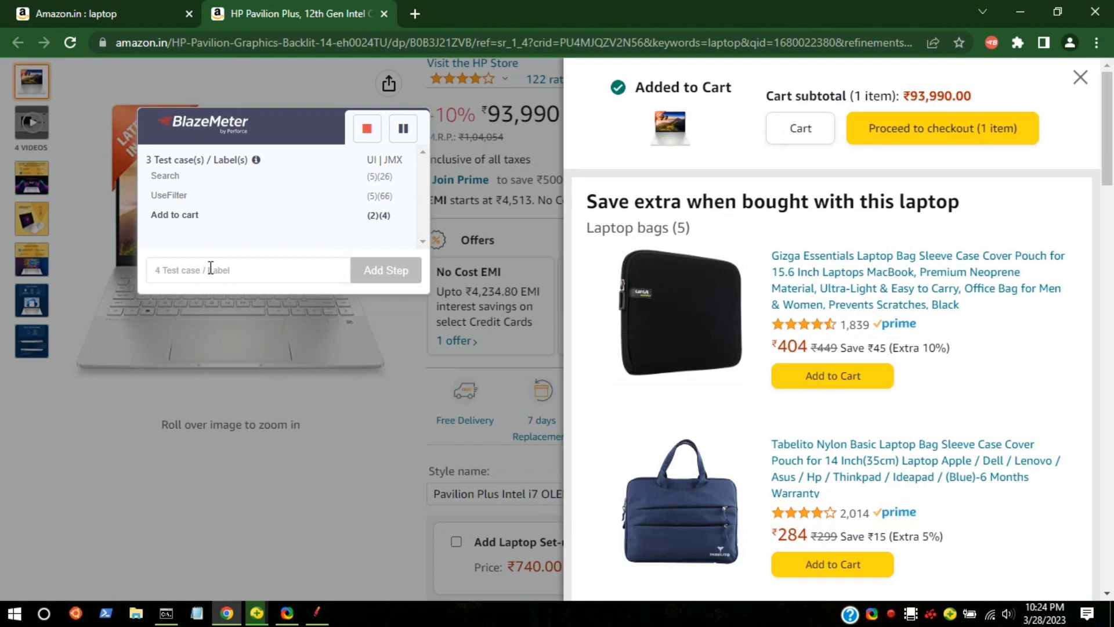
text(Process to checkout)
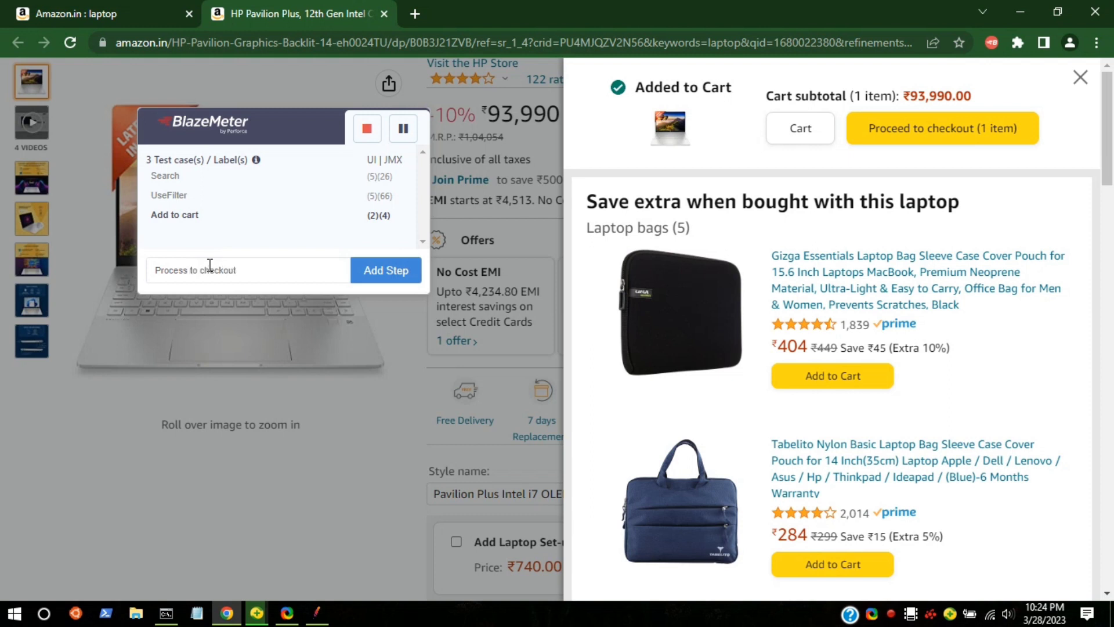
click(361, 272)
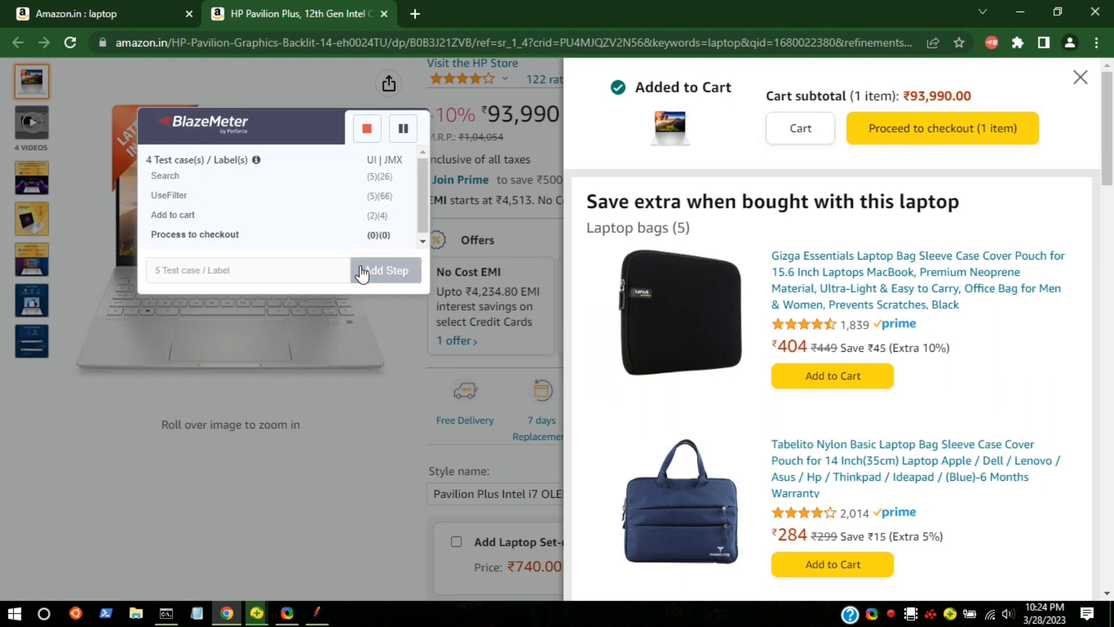
Proceed to checkout with the laptop and add a fifth test case label named go back on the sign-in page.
click(940, 133)
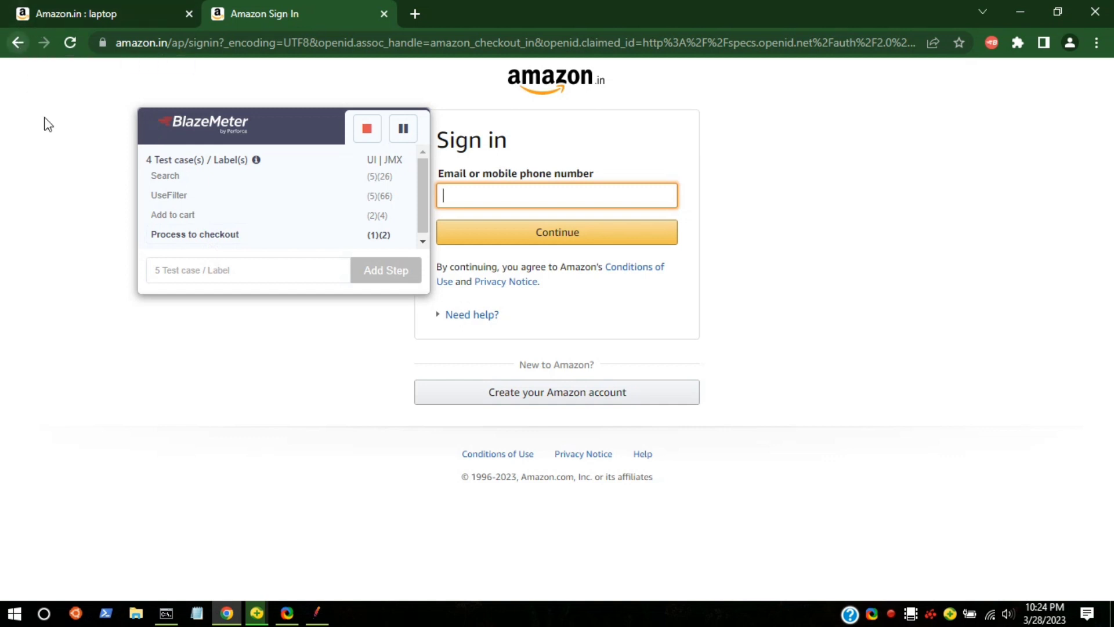
click(205, 277)
text(go back)
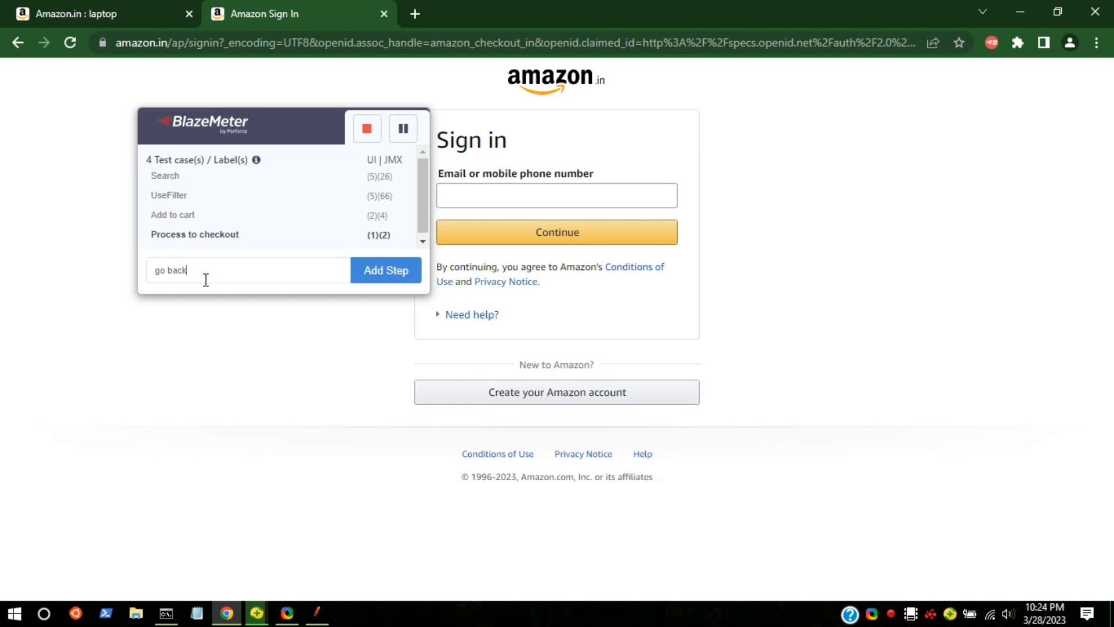
click(378, 278)
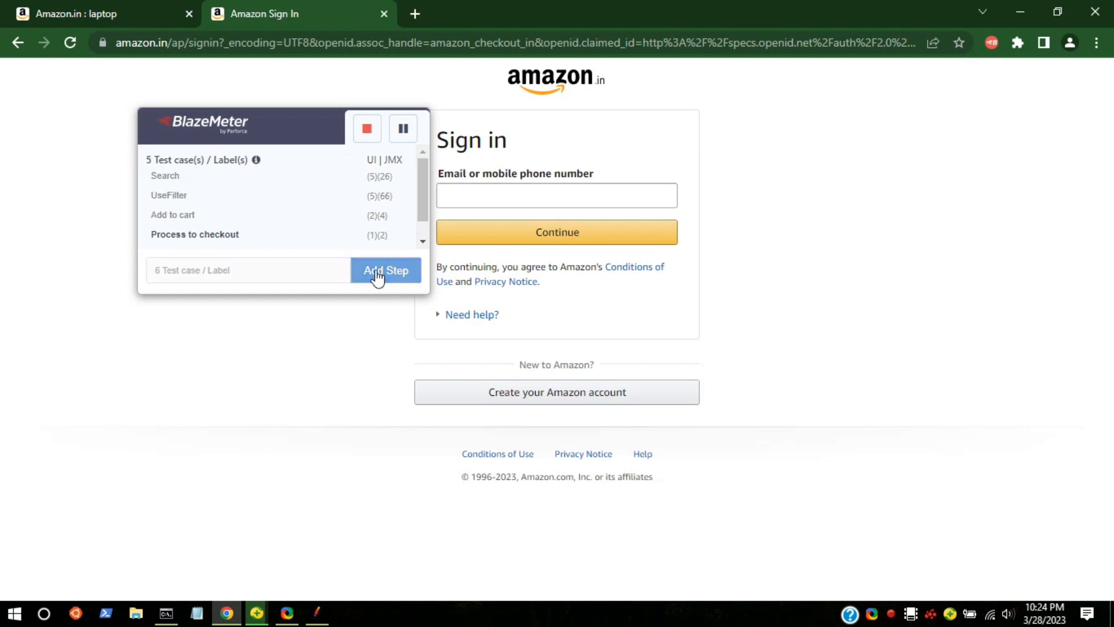
Return from the sign-in page to the product page, open the cart and delete the laptop from it.
click(14, 42)
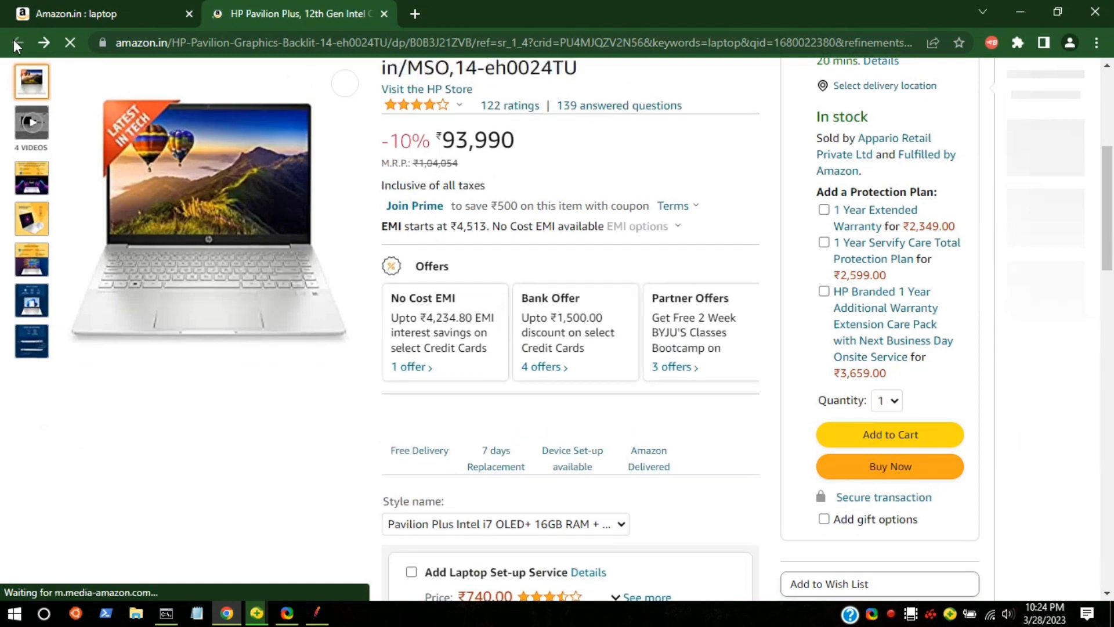
scroll(691, 459, up, 6)
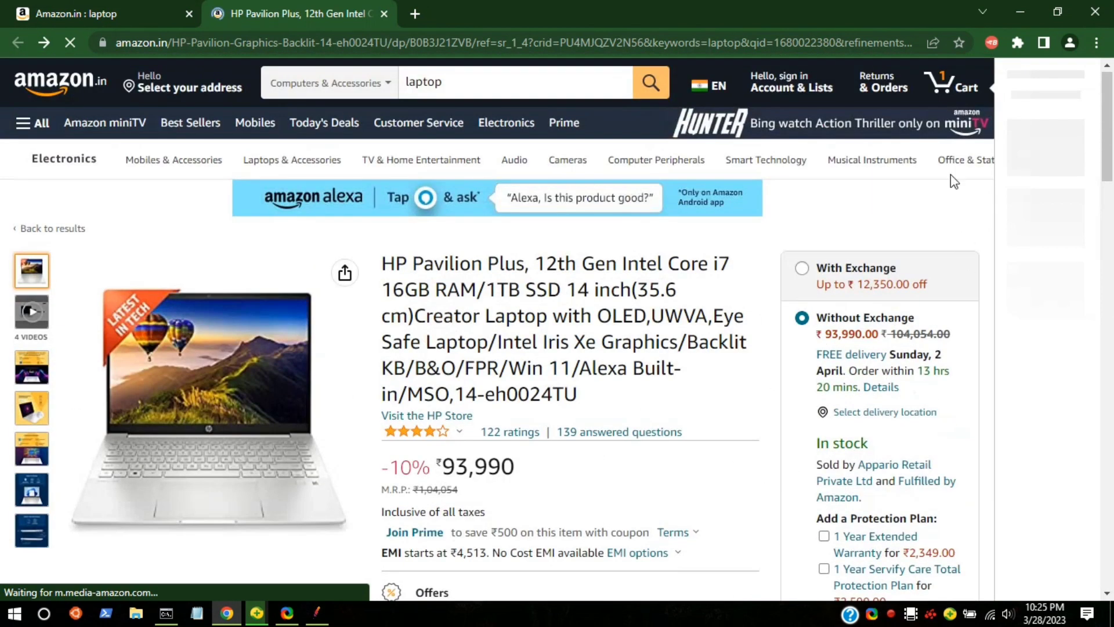
click(949, 87)
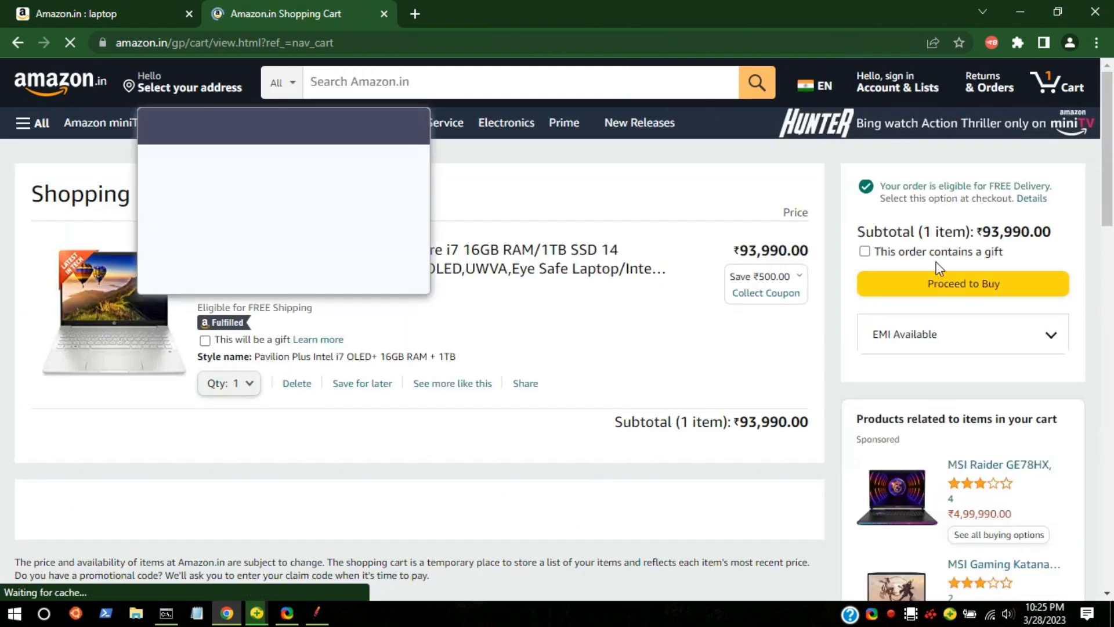
click(297, 384)
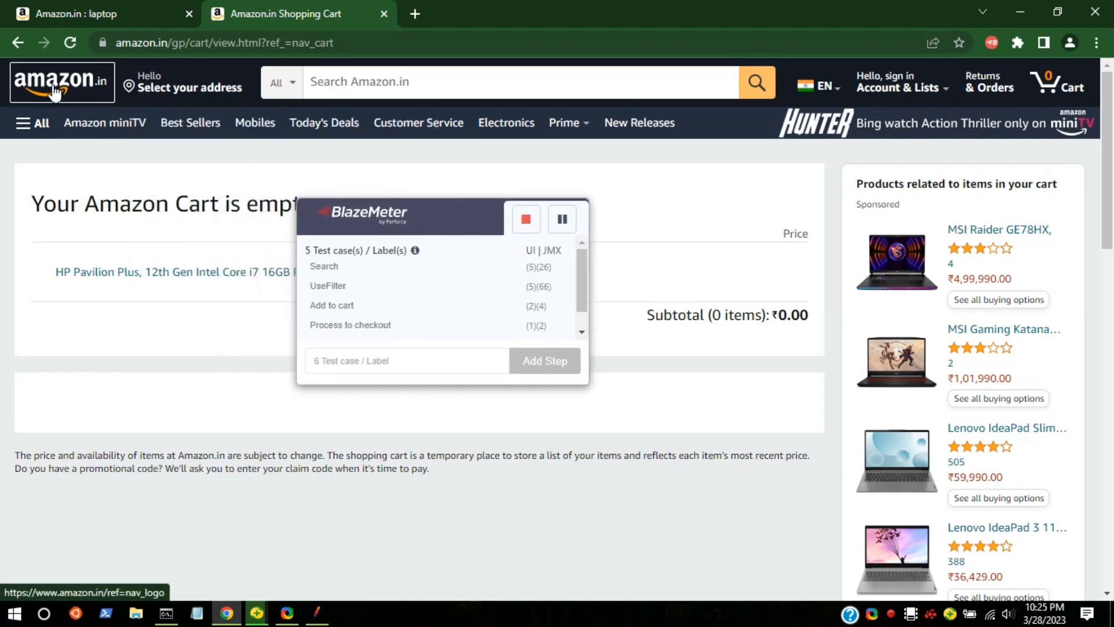
Open Amazon's Best Sellers page and stop the BlazeMeter recording.
click(31, 133)
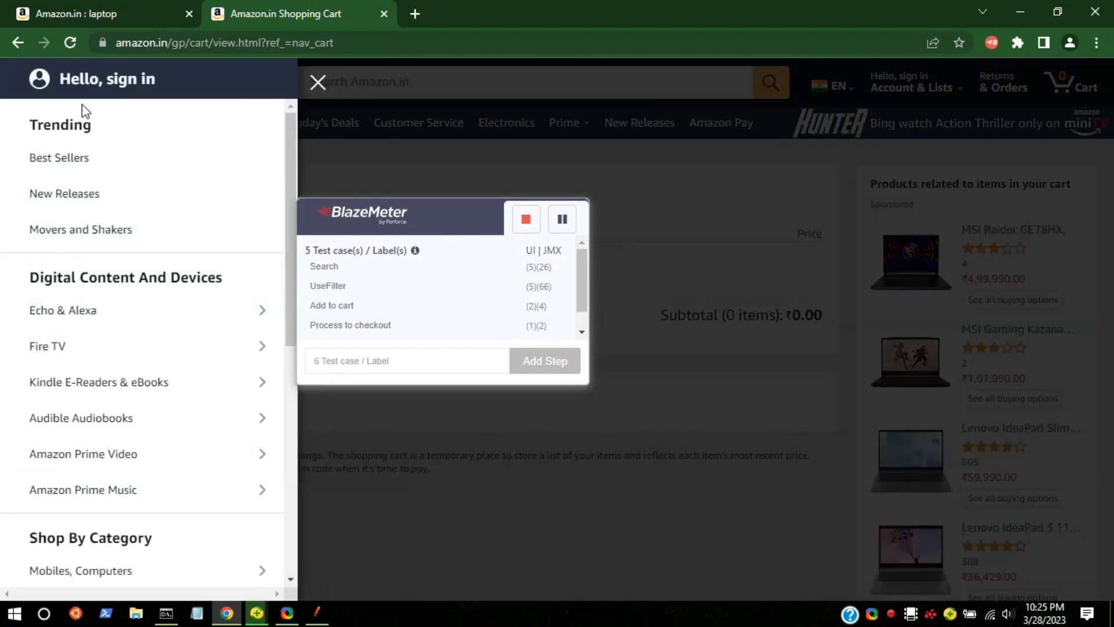
click(81, 164)
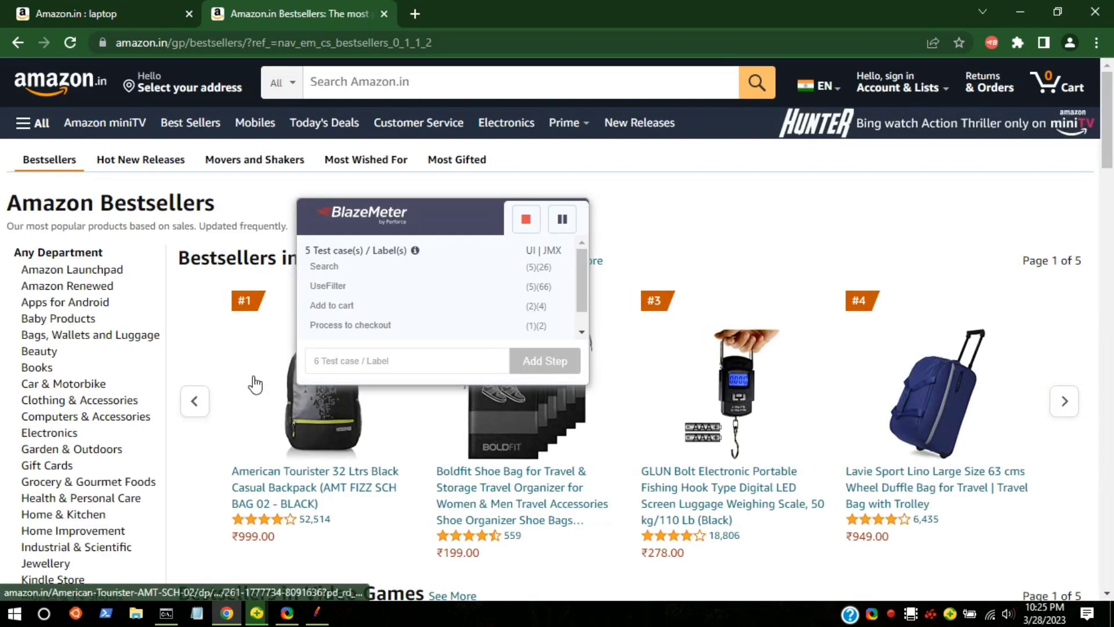
scroll(392, 298, down, 1)
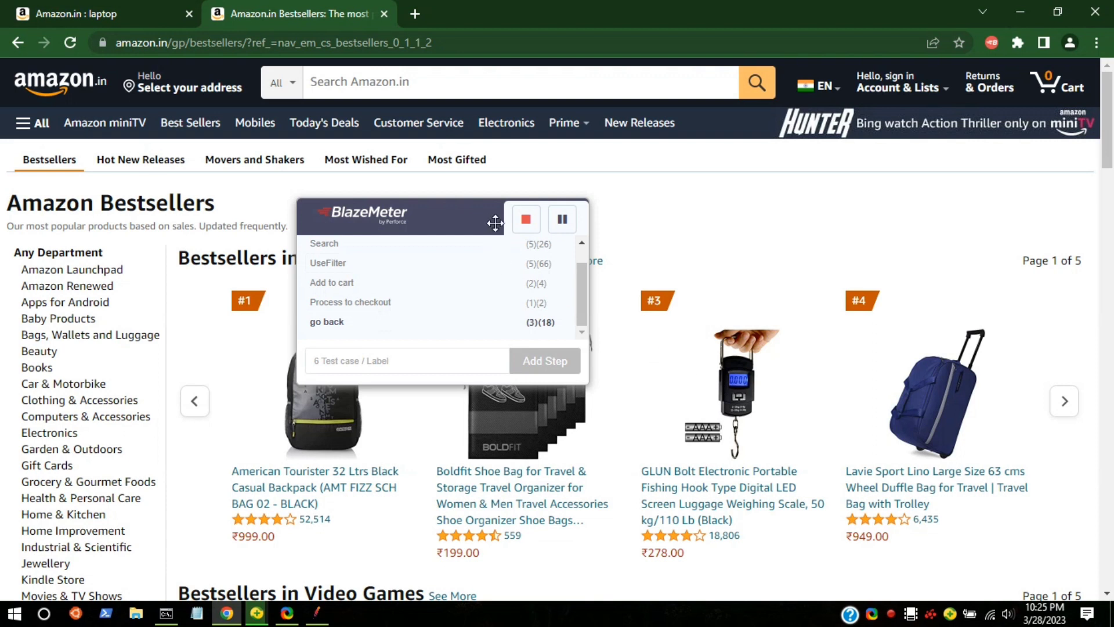
click(529, 223)
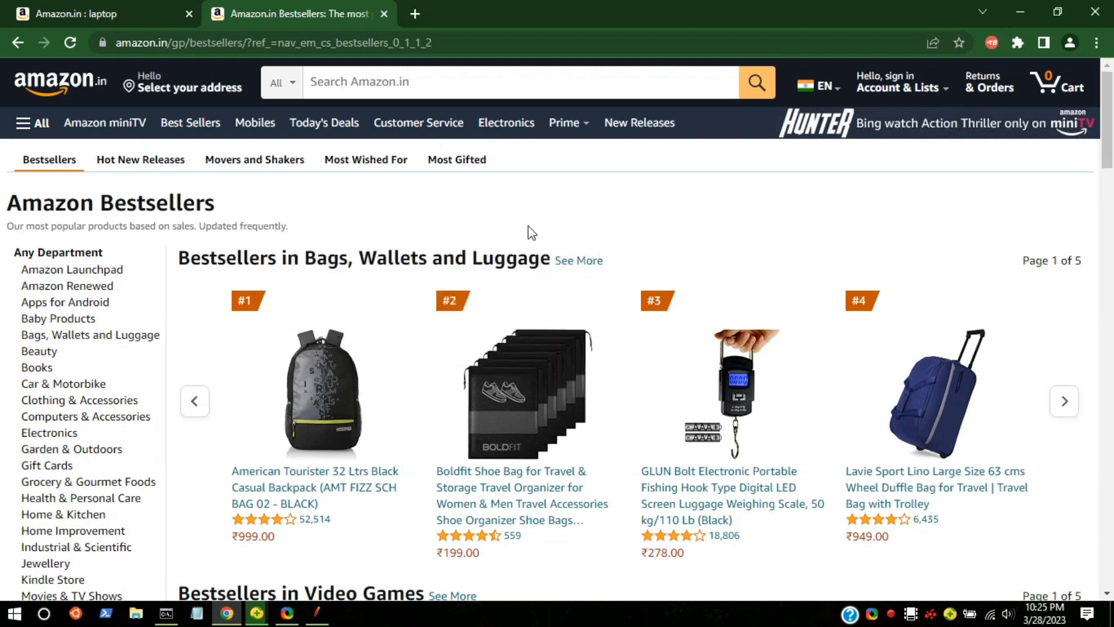
Open the script download options of the GRAPH_AMAZON recording and choose the JMeter (JMX) format.
click(990, 42)
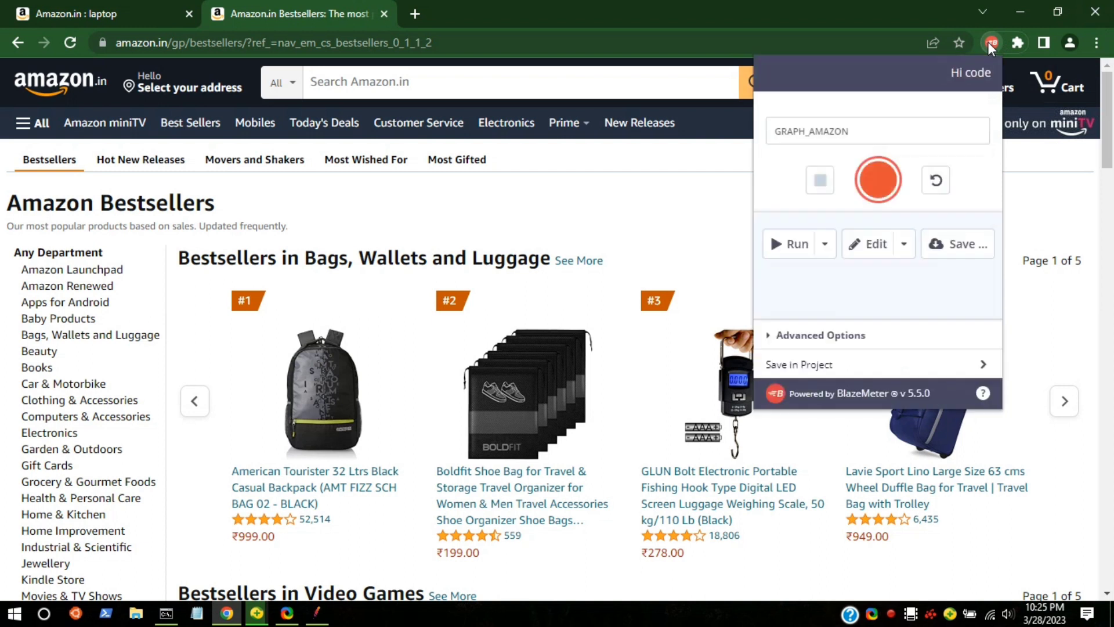
click(964, 256)
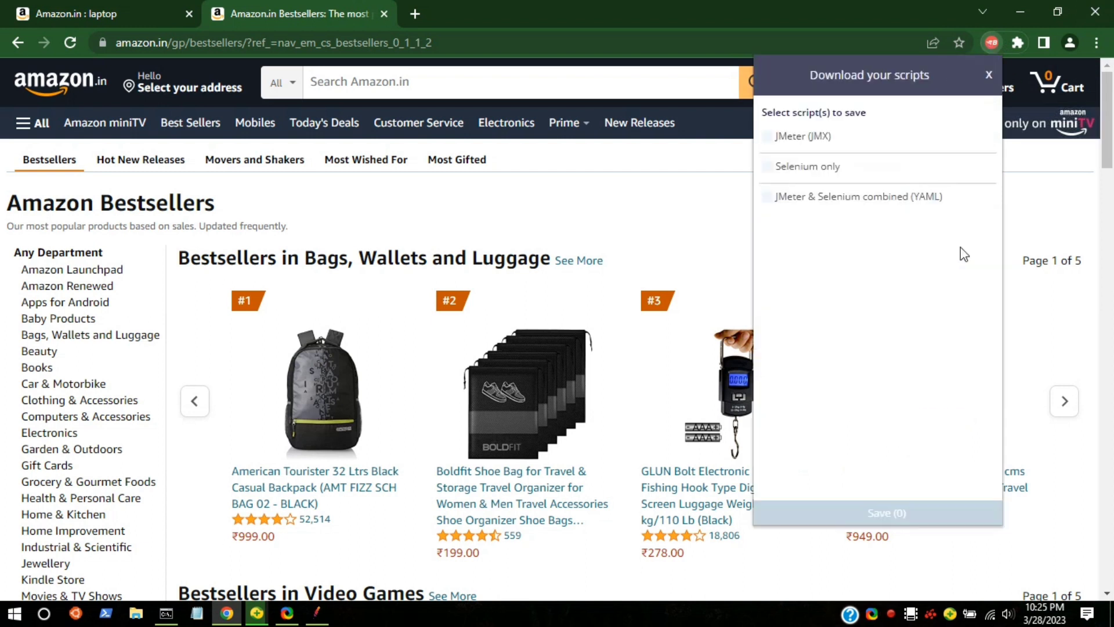
click(767, 137)
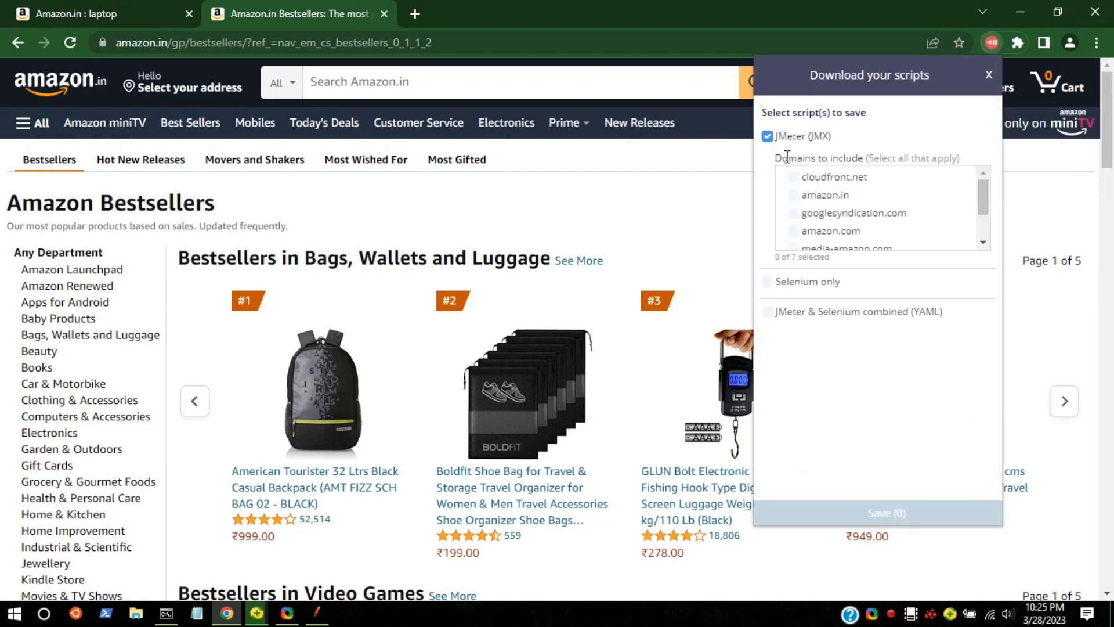
Include every listed domain, from cloudfront.net and amazon.in through amazon.de, and save the JMX script.
click(793, 176)
click(793, 195)
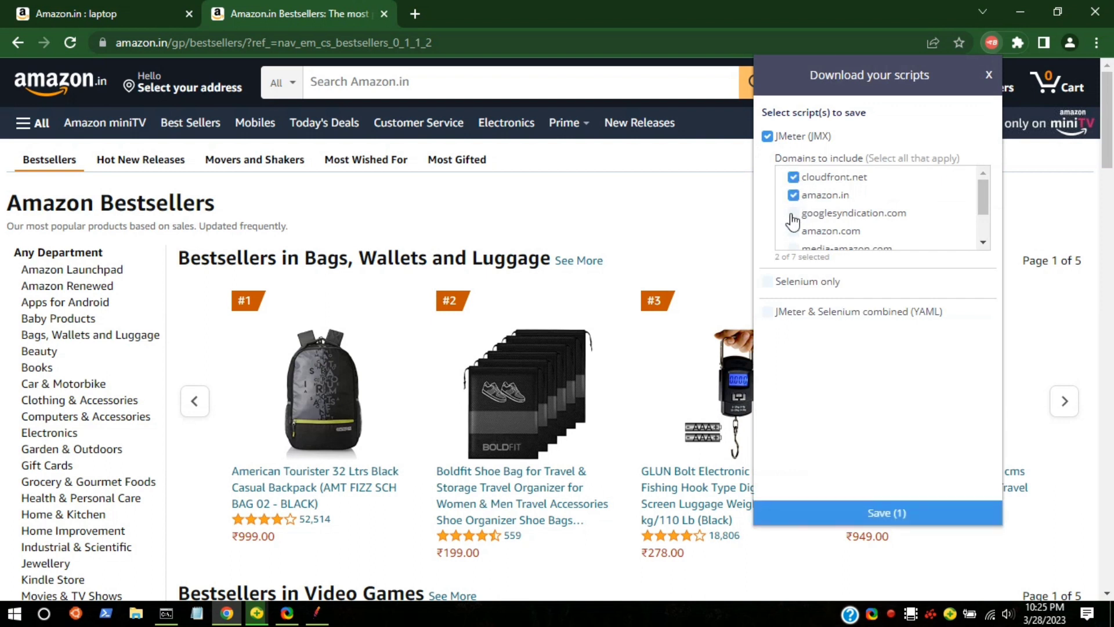
click(793, 213)
click(793, 231)
scroll(798, 237, down, 1)
click(793, 199)
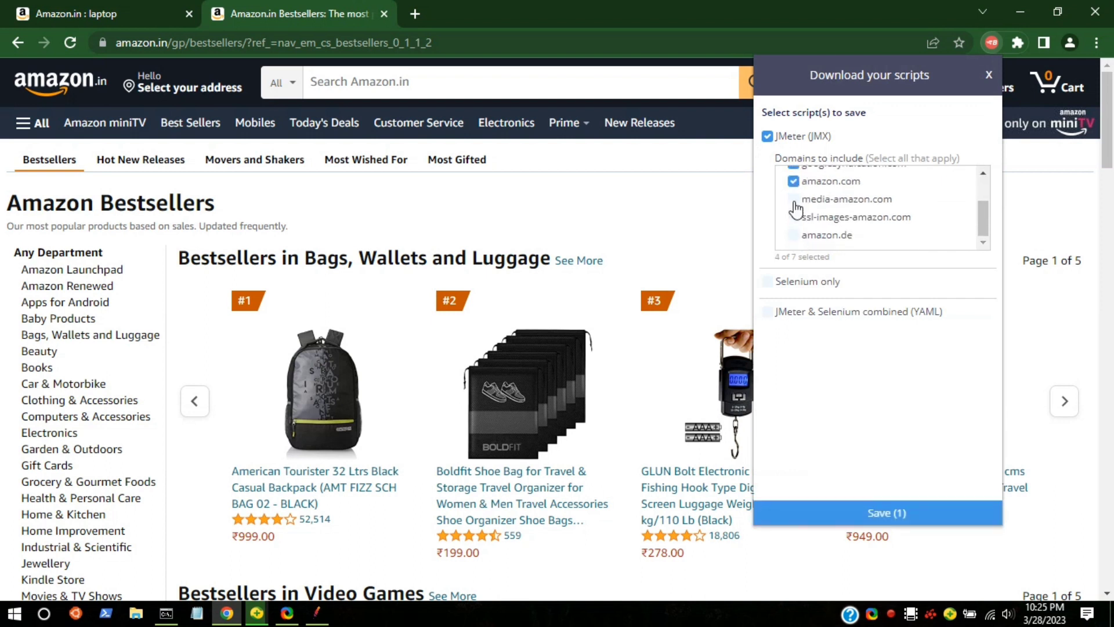
click(793, 217)
click(795, 235)
scroll(830, 232, up, 3)
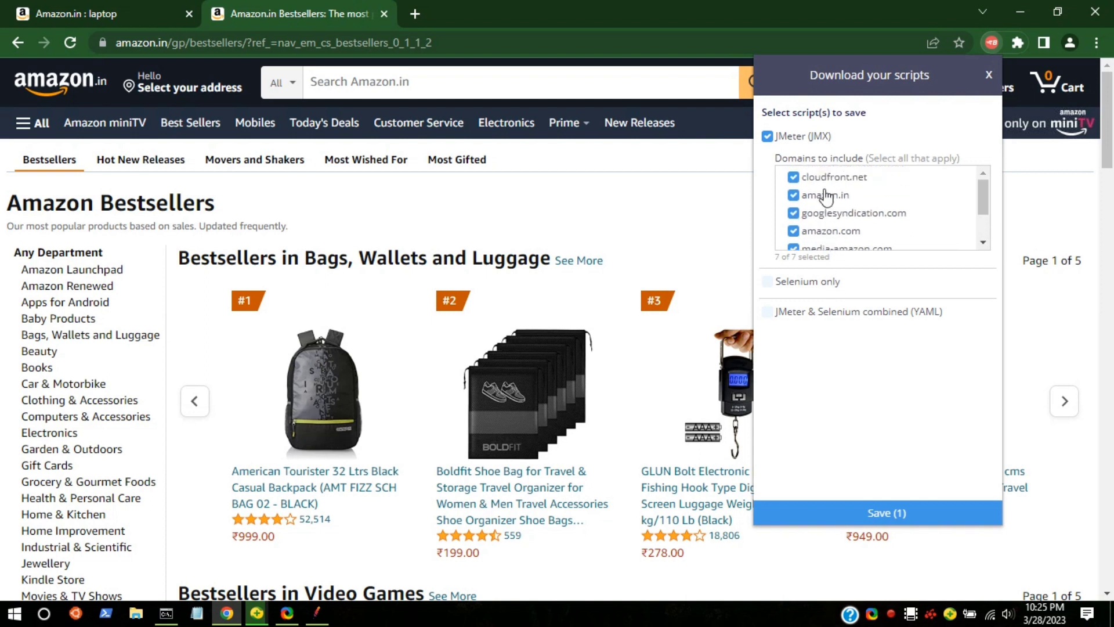
click(848, 515)
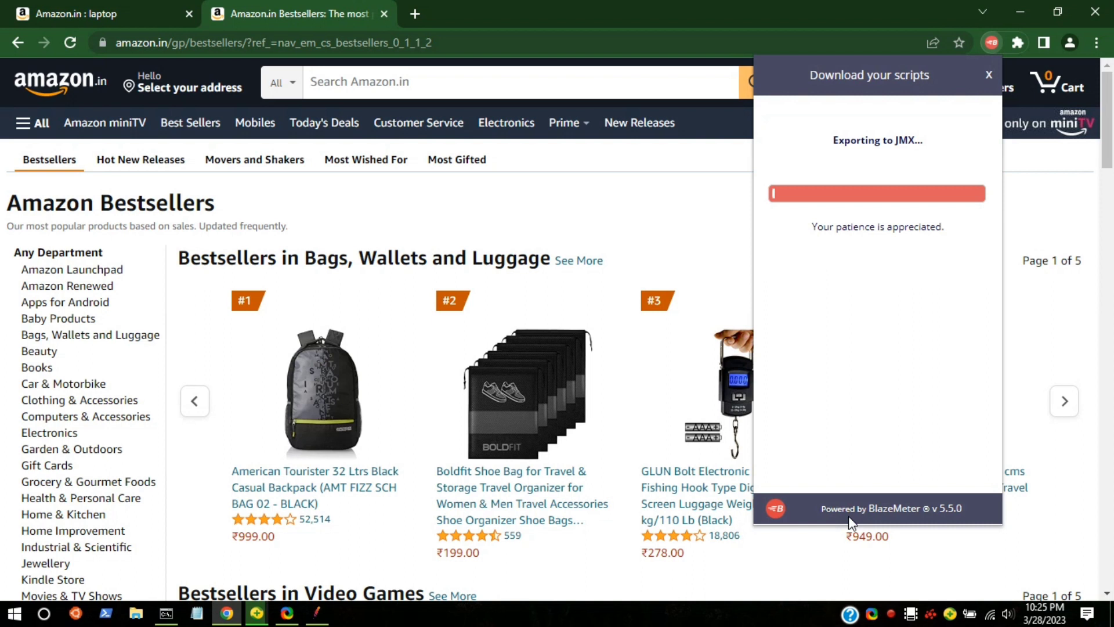
Shrink the browser window beside Apache JMeter and load the downloaded Graph_amaZon.jmx into JMeter.
click(328, 618)
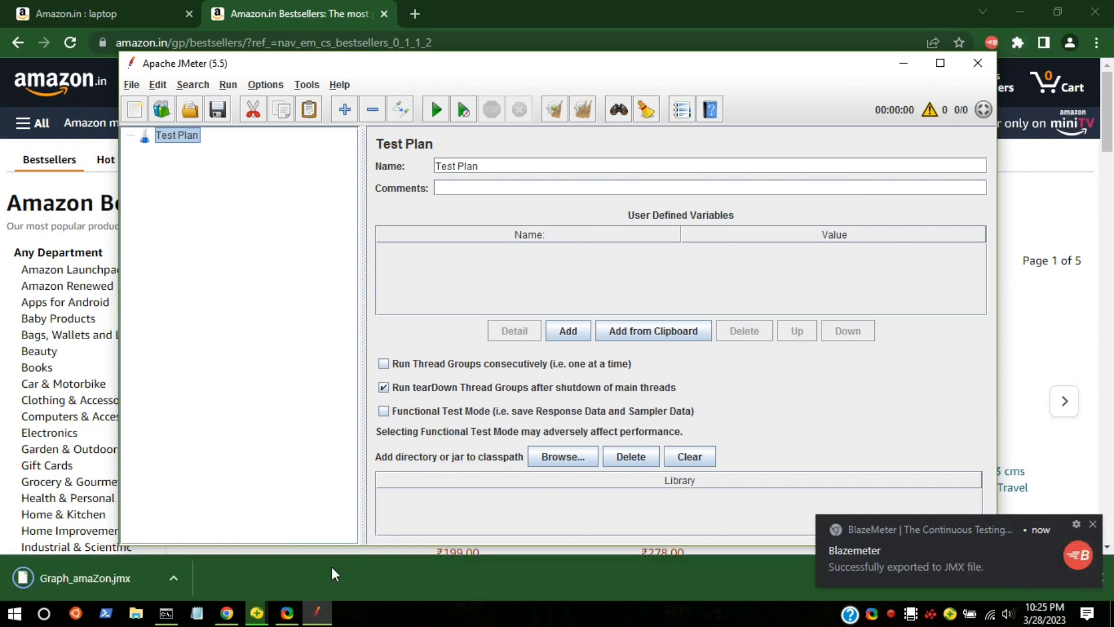
click(117, 573)
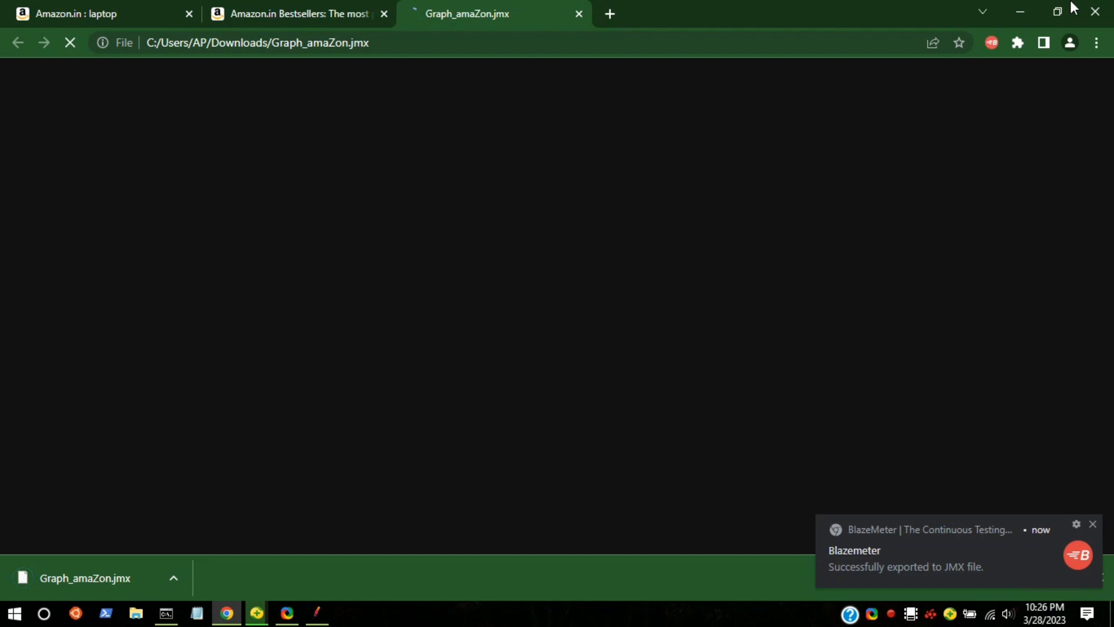
click(1070, 2)
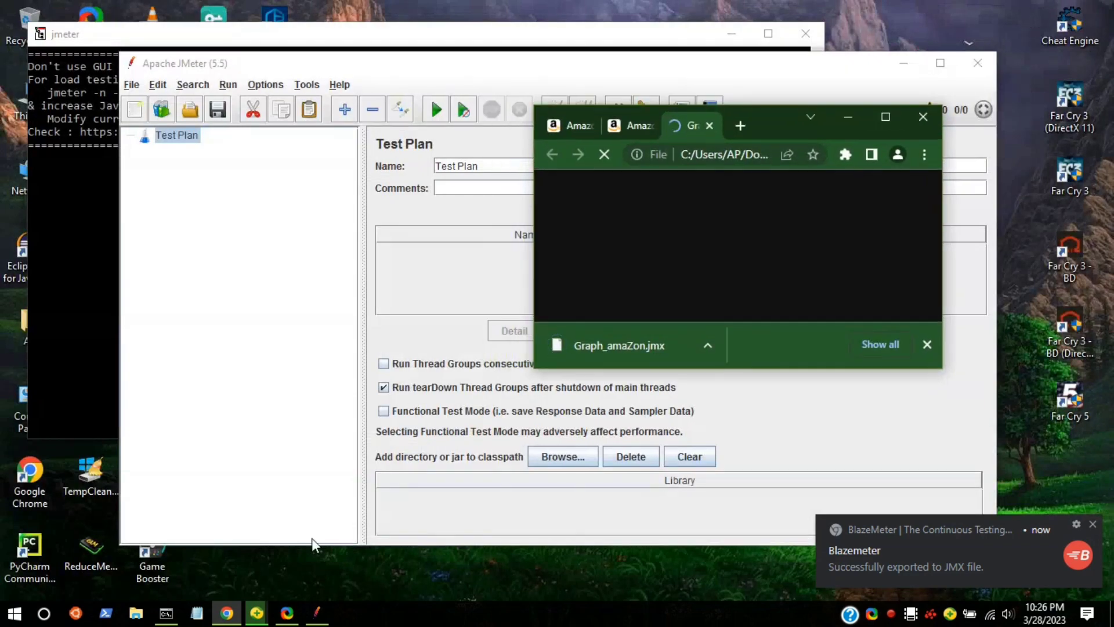
drag(593, 342, 205, 247)
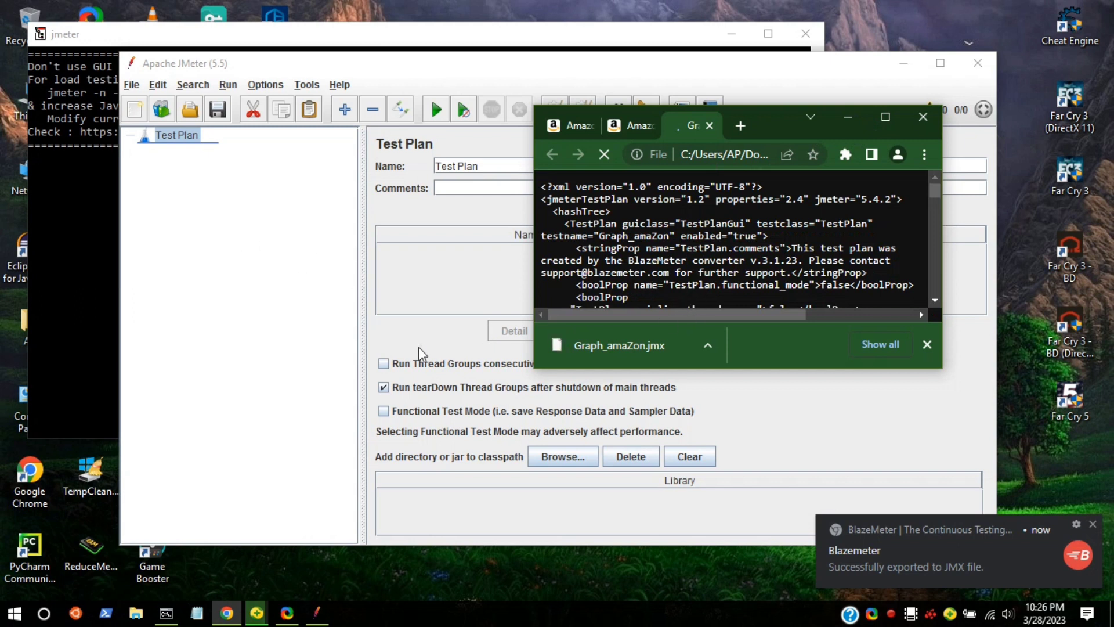
click(264, 392)
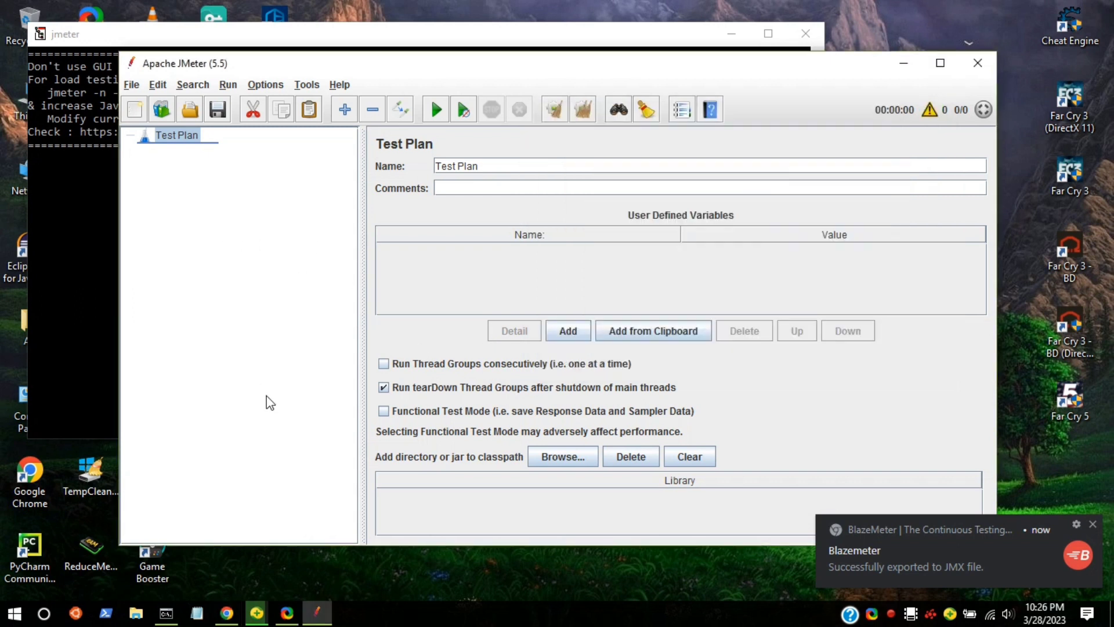
right_click(869, 5)
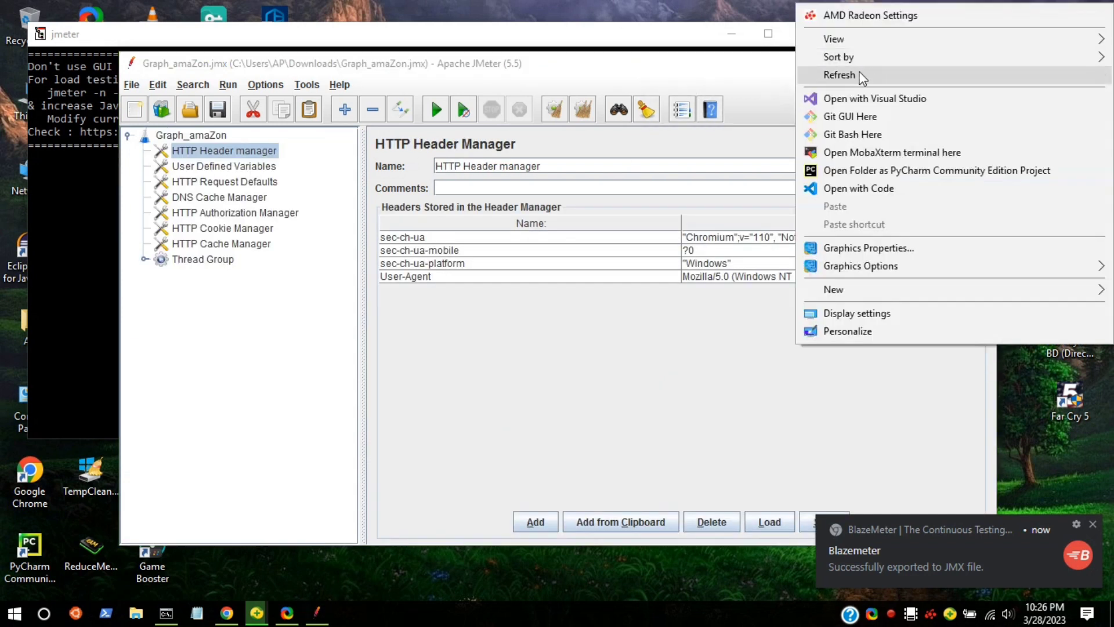
click(698, 5)
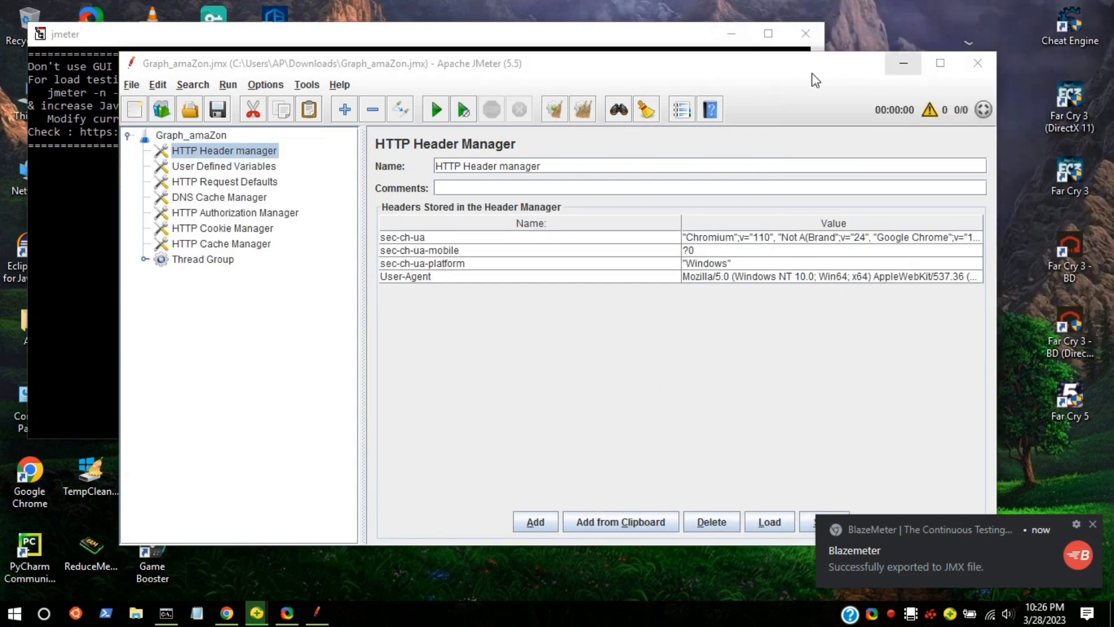
Maximize the JMeter window, clear the export notification and expand the Thread Group in the test plan.
click(940, 64)
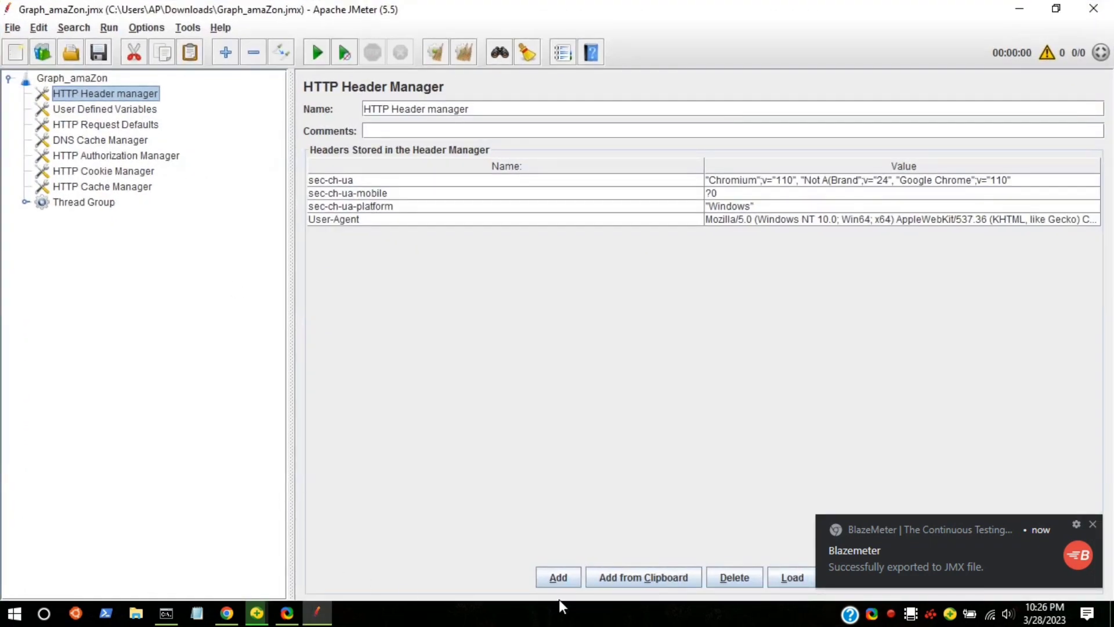
click(1094, 526)
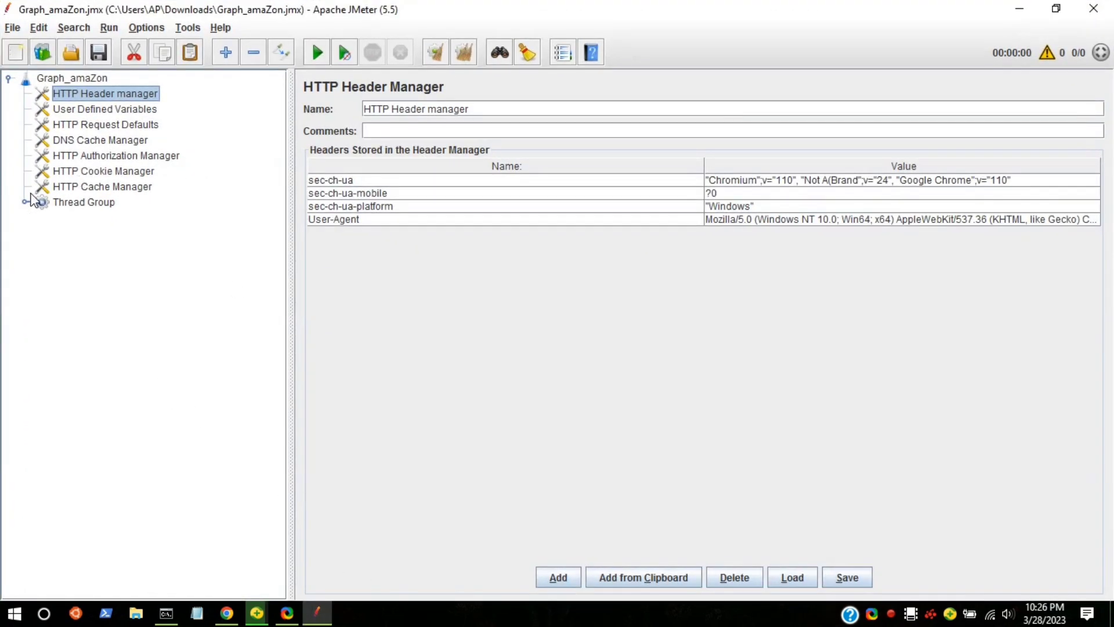
click(25, 202)
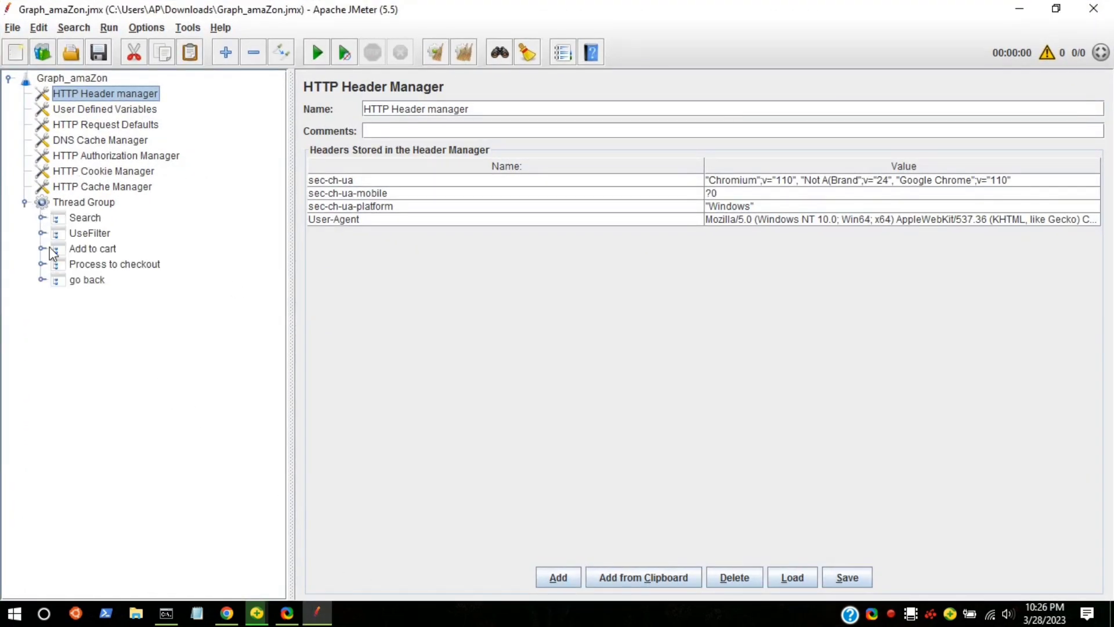
Review the Search, UseFilter, Add to cart, Process to checkout and go back transaction controllers.
click(72, 219)
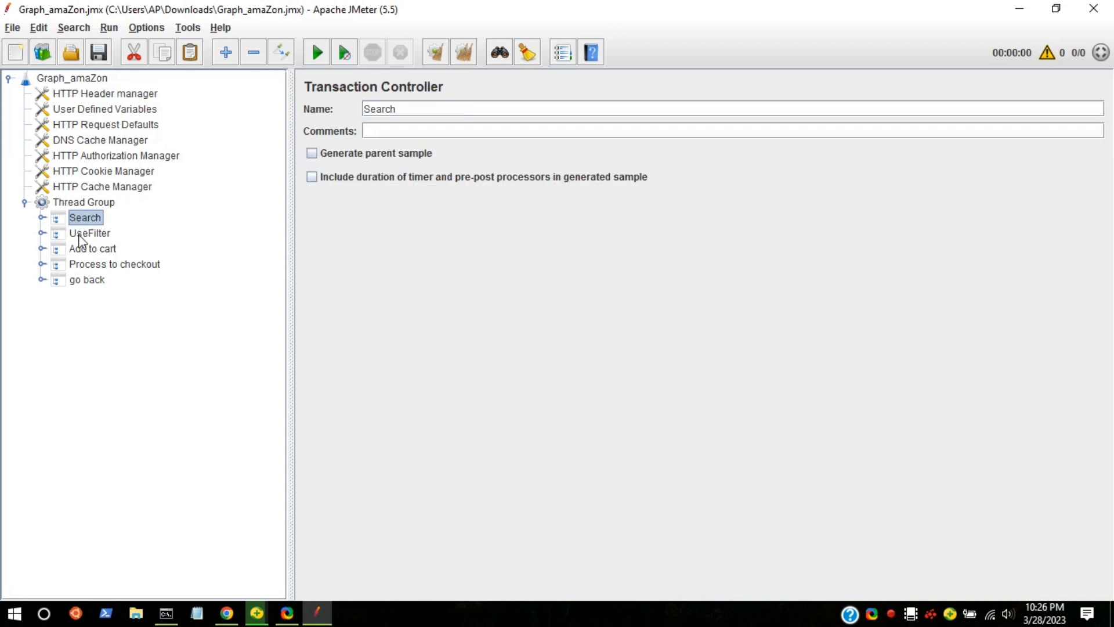
click(80, 233)
click(80, 251)
click(75, 265)
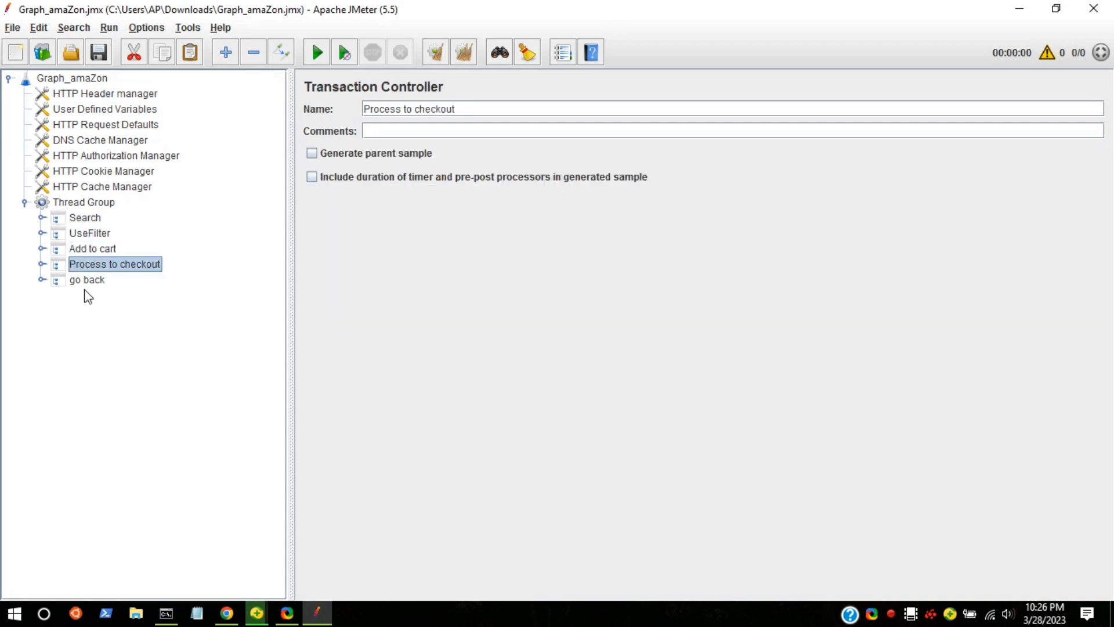
click(71, 283)
Expand every transaction controller from Search through go back and examine the recorded requests inside.
click(42, 218)
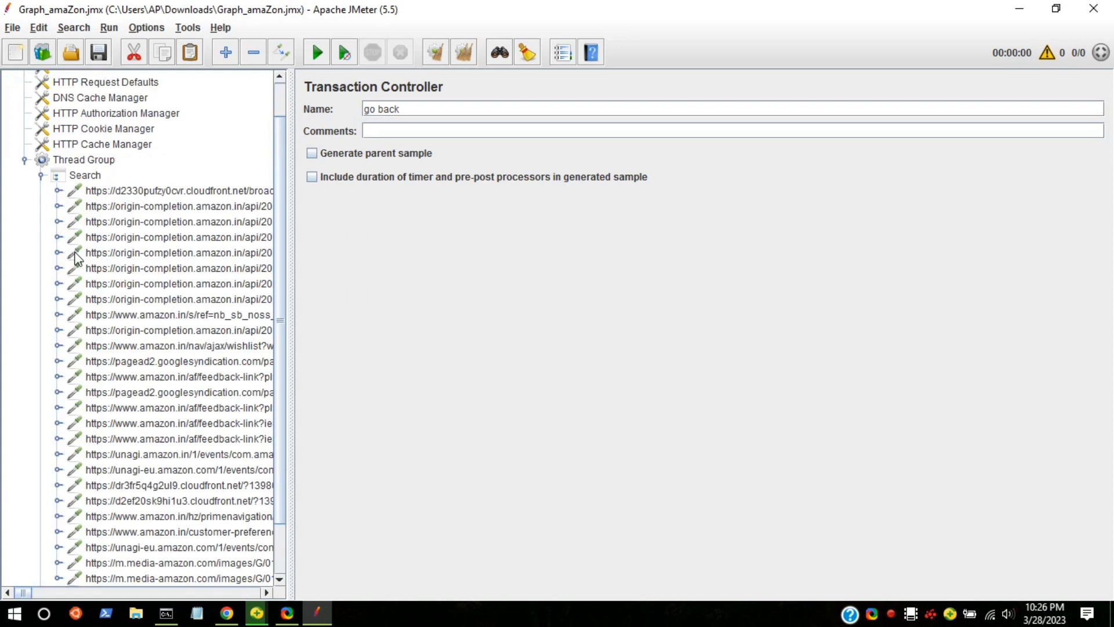
scroll(177, 455, down, 2)
scroll(117, 462, up, 1)
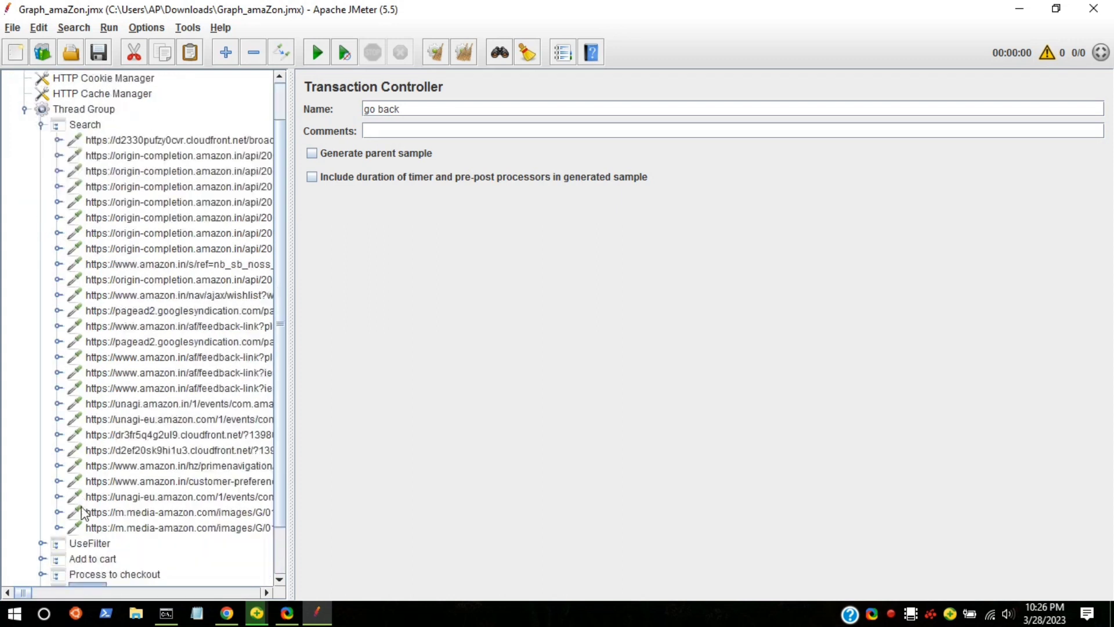
scroll(83, 506, down, 1)
click(42, 532)
scroll(93, 487, down, 8)
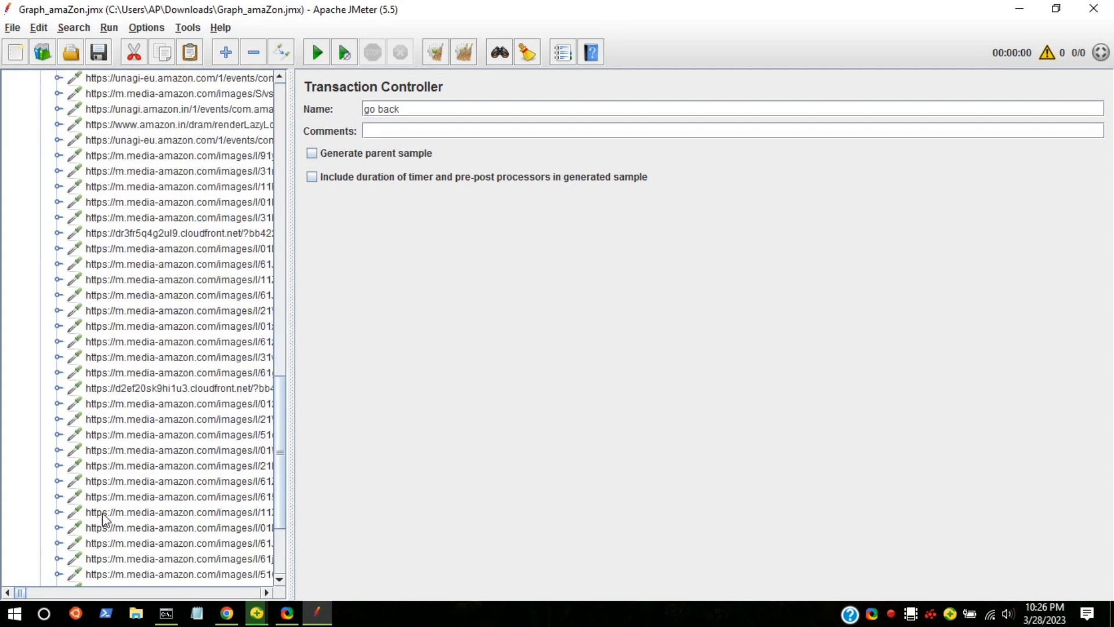
click(41, 547)
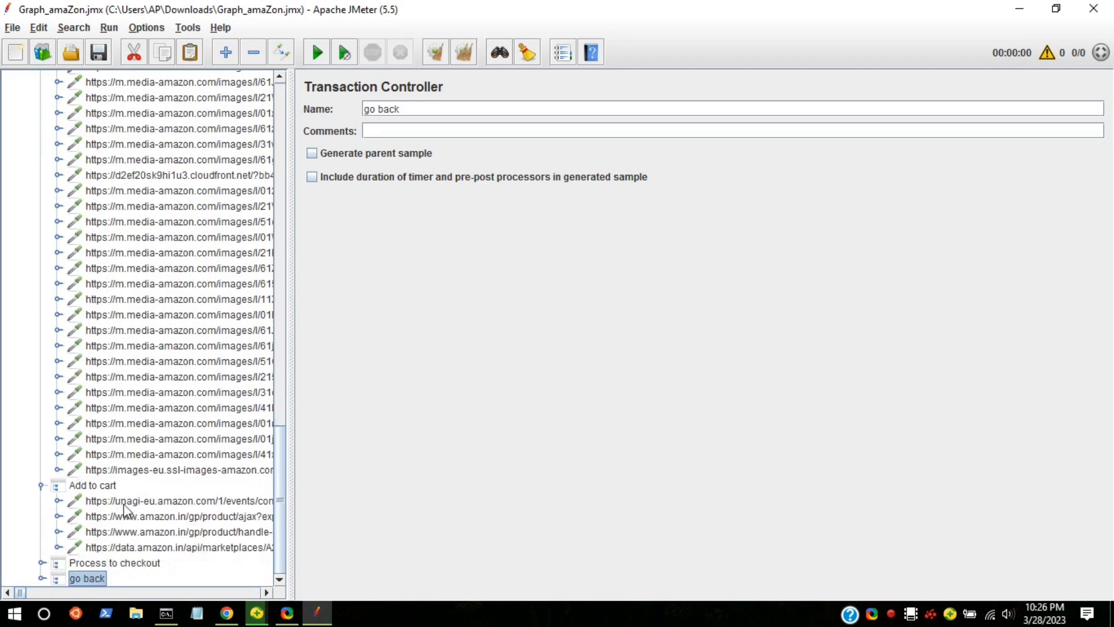
click(42, 563)
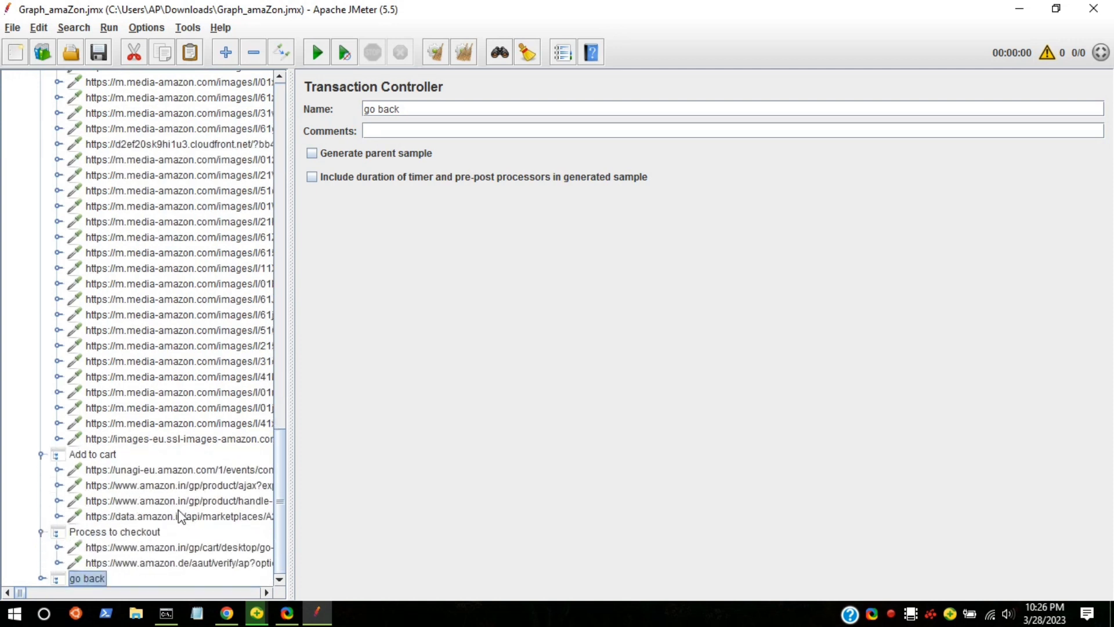
click(42, 578)
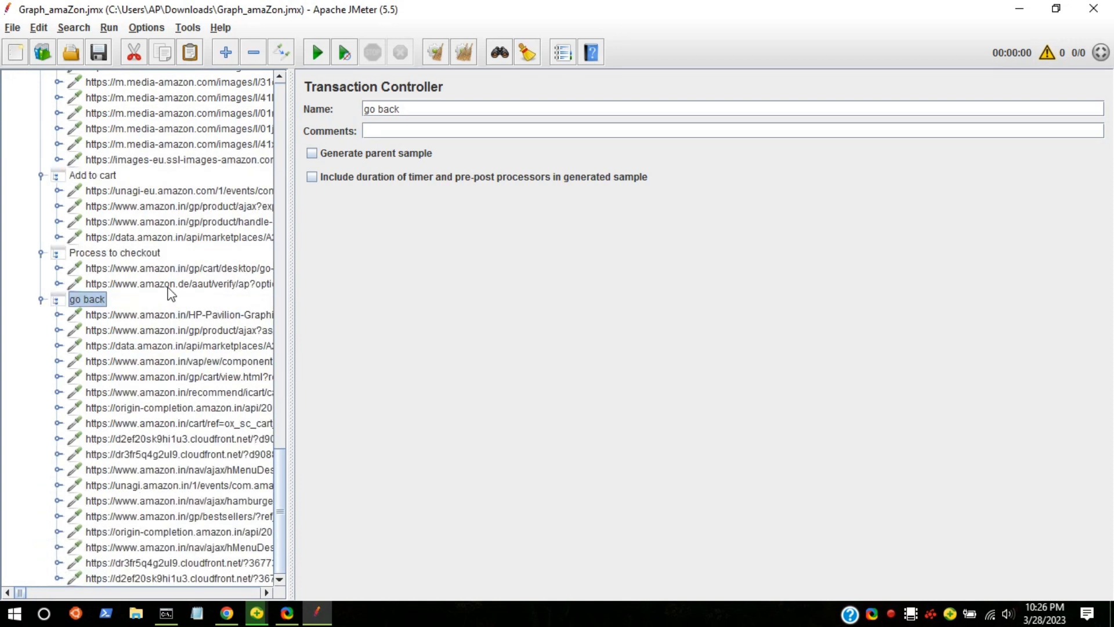
Collapse all the expanded transaction controllers under the Thread Group, from go back up to Search.
click(41, 299)
scroll(50, 498, up, 4)
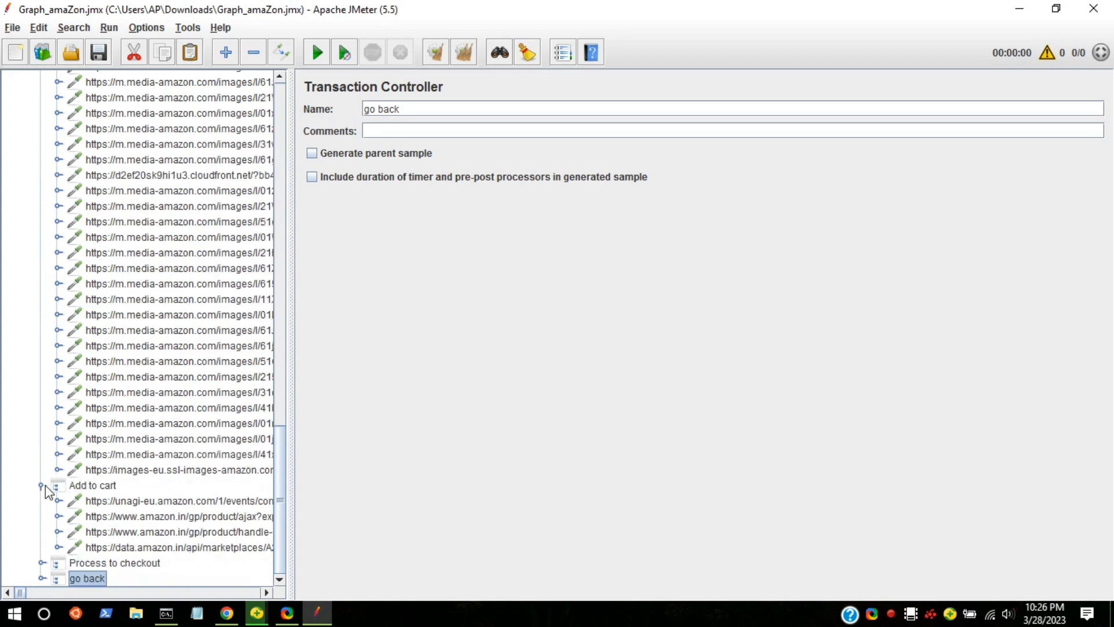
scroll(96, 427, up, 10)
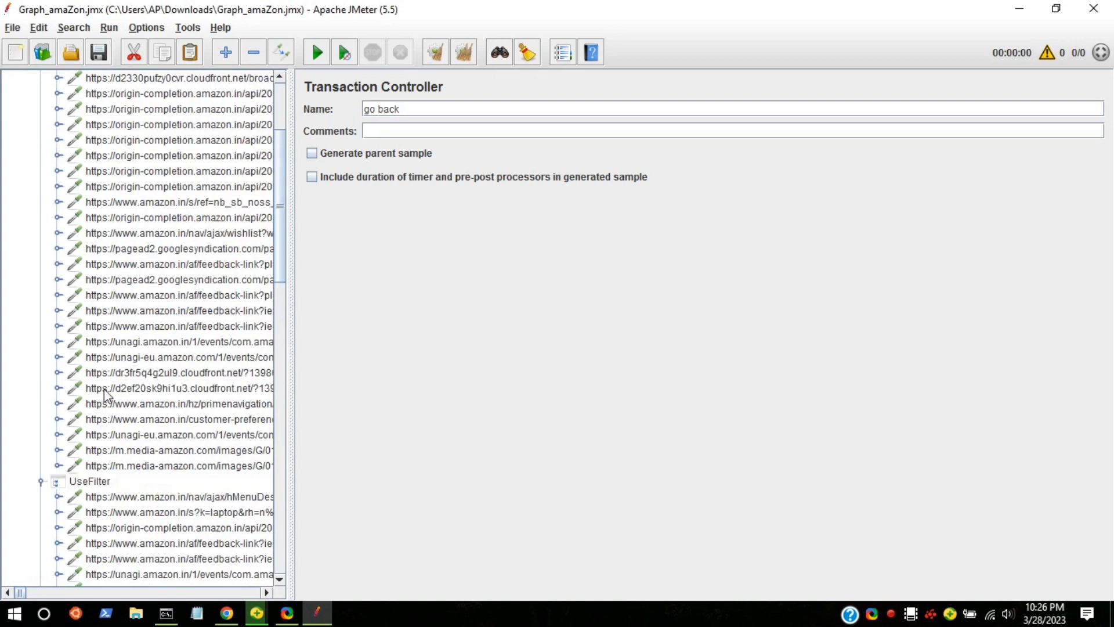
scroll(44, 484, up, 4)
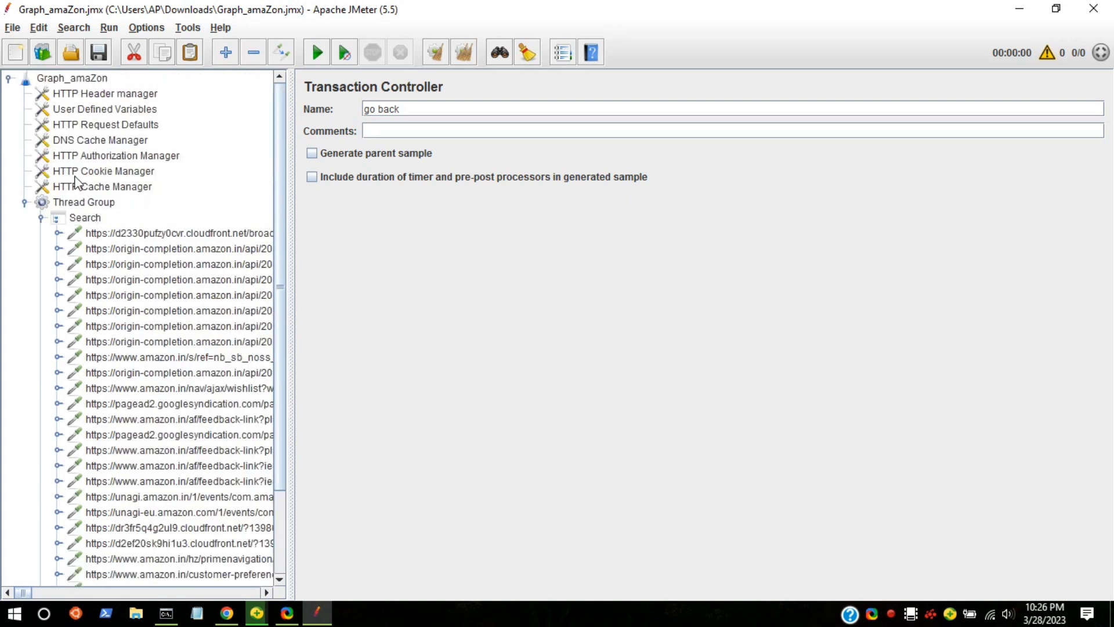
click(40, 218)
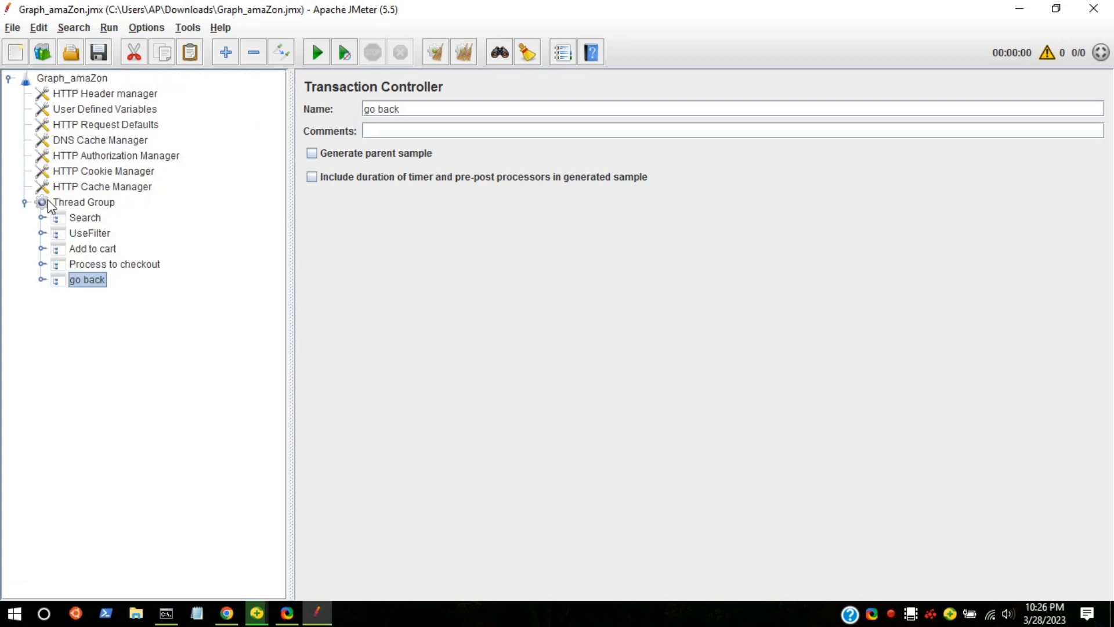
Add an Aggregate Graph listener to the Thread Group.
right_click(50, 204)
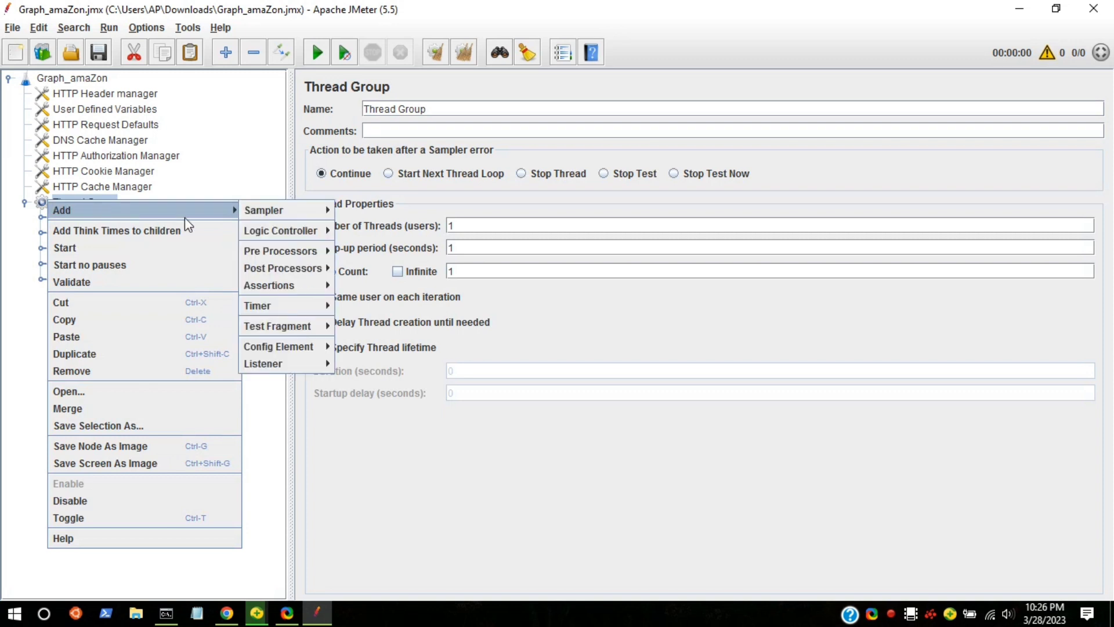
mouse_move(232, 209)
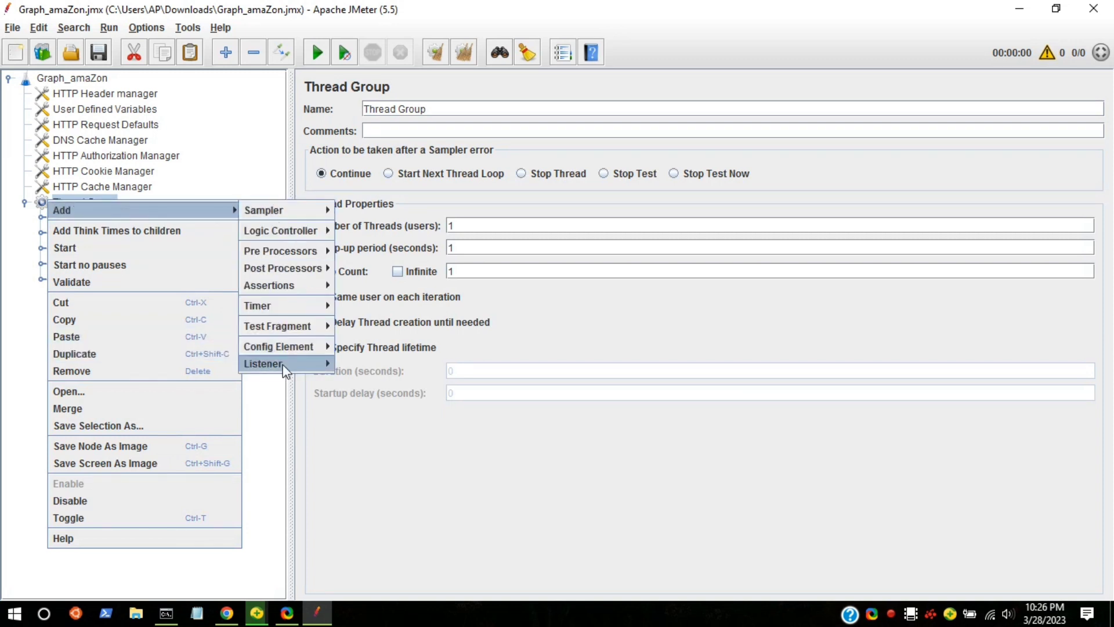
mouse_move(275, 366)
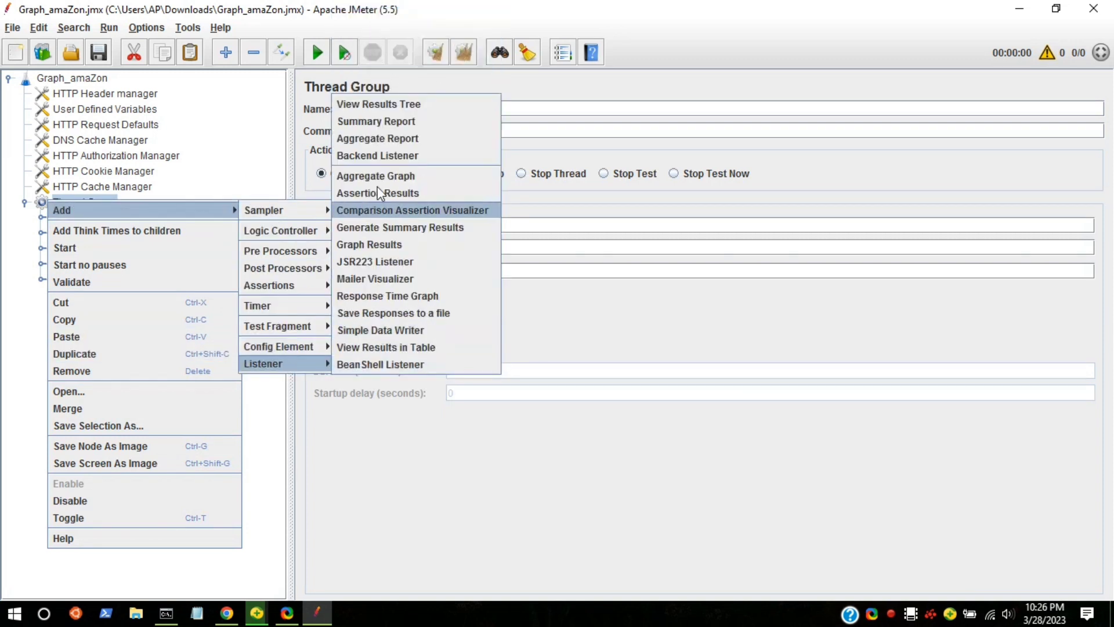
click(390, 179)
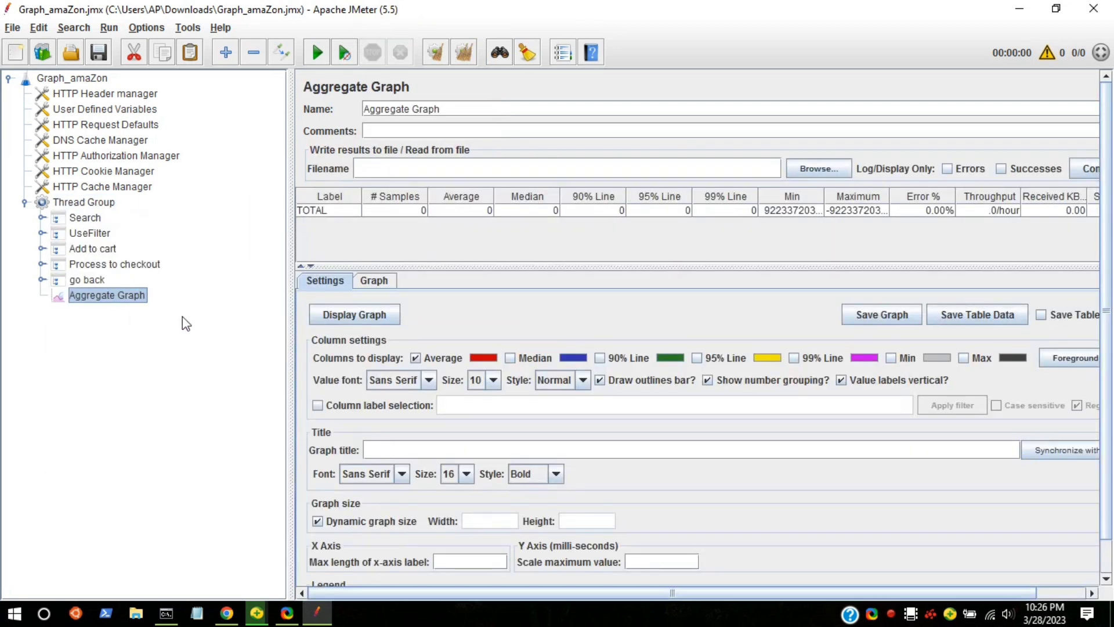
Check the Aggregate Graph's graph view and try to display the graph from its settings.
click(376, 281)
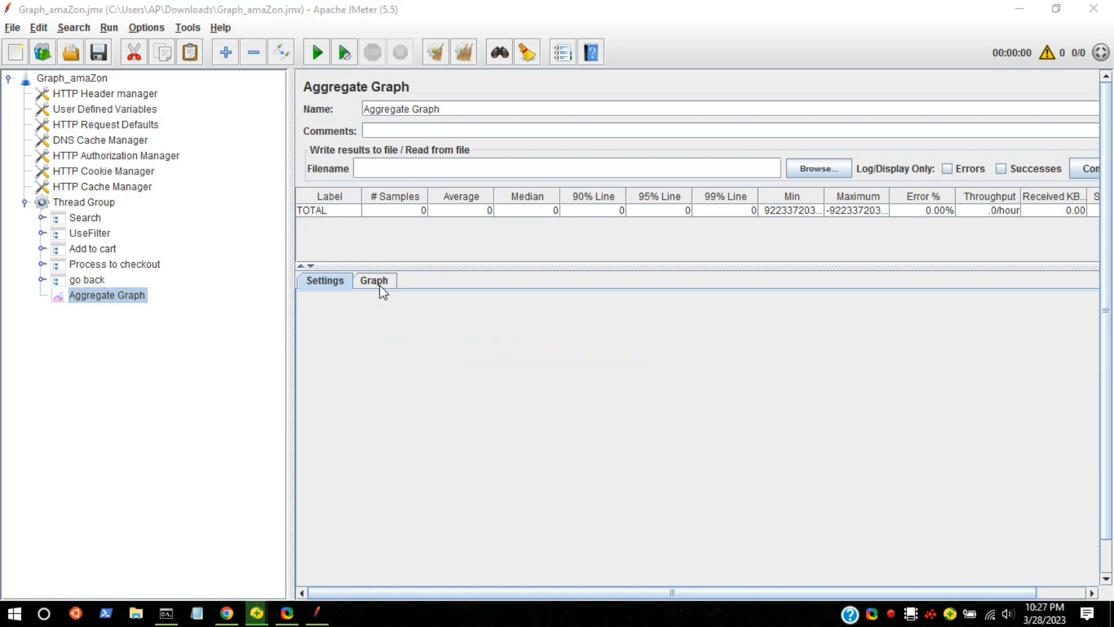
click(558, 324)
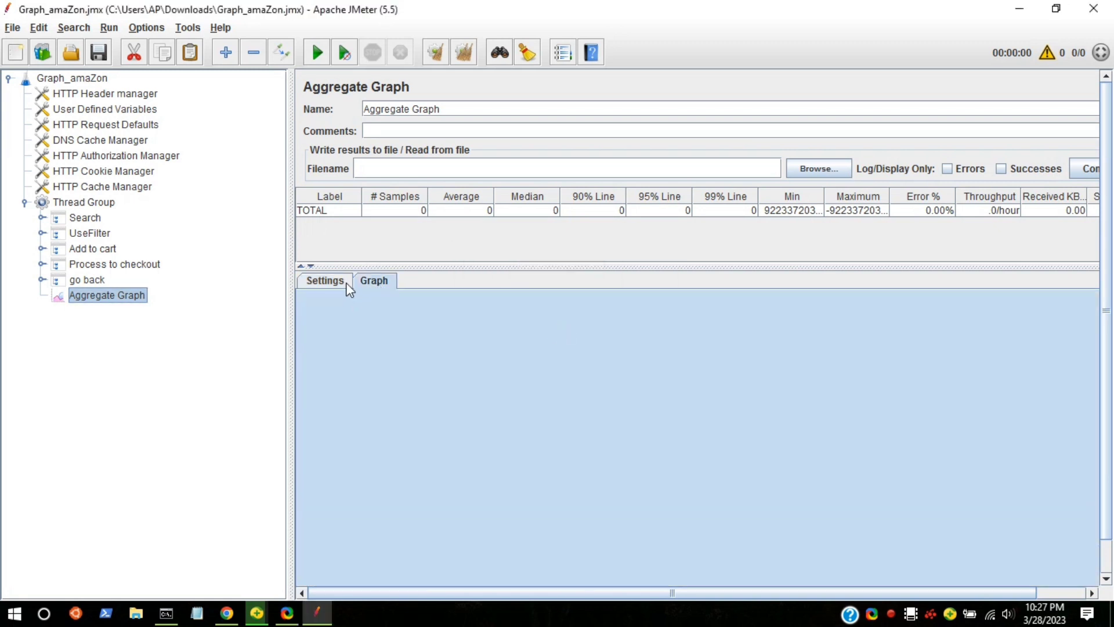
click(347, 284)
click(355, 318)
click(552, 325)
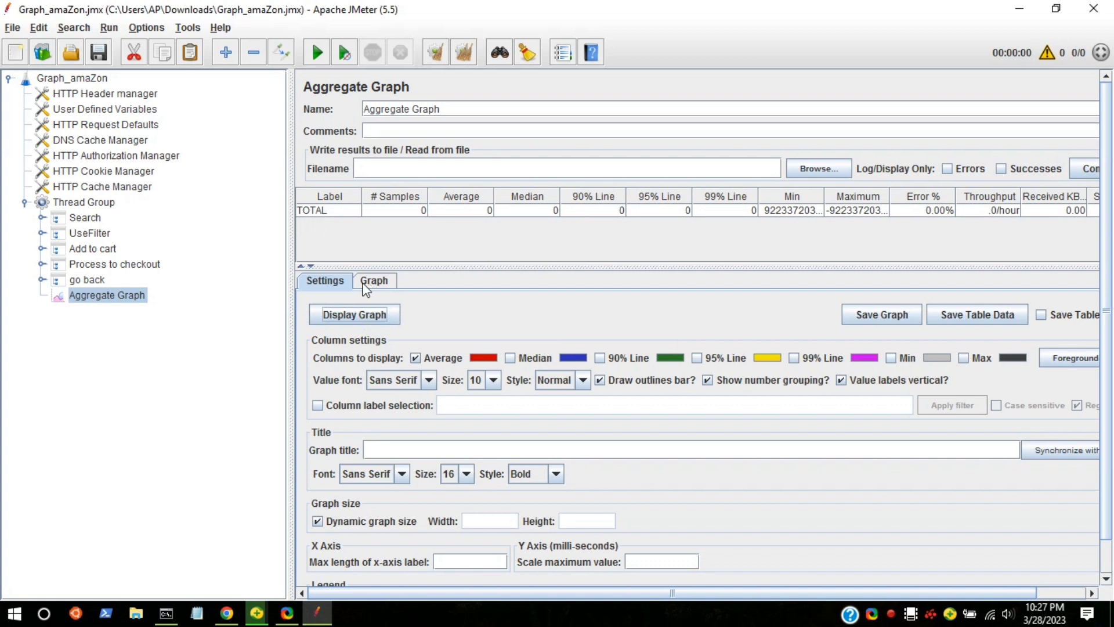
Add a View Results Tree listener to the Thread Group and widen its sample list.
click(53, 203)
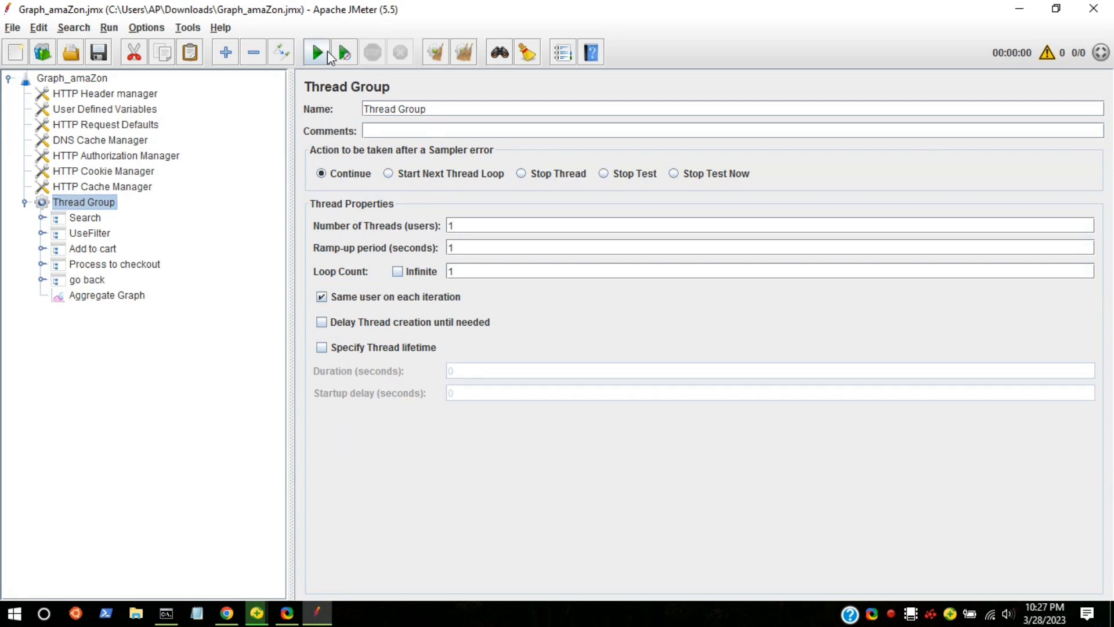
right_click(101, 197)
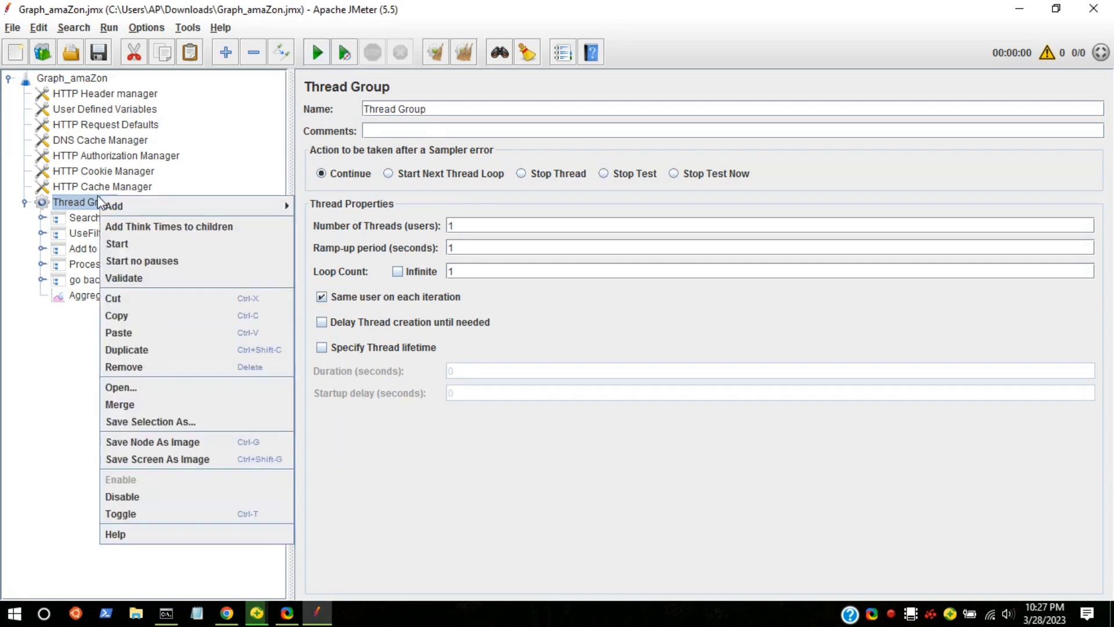
mouse_move(140, 213)
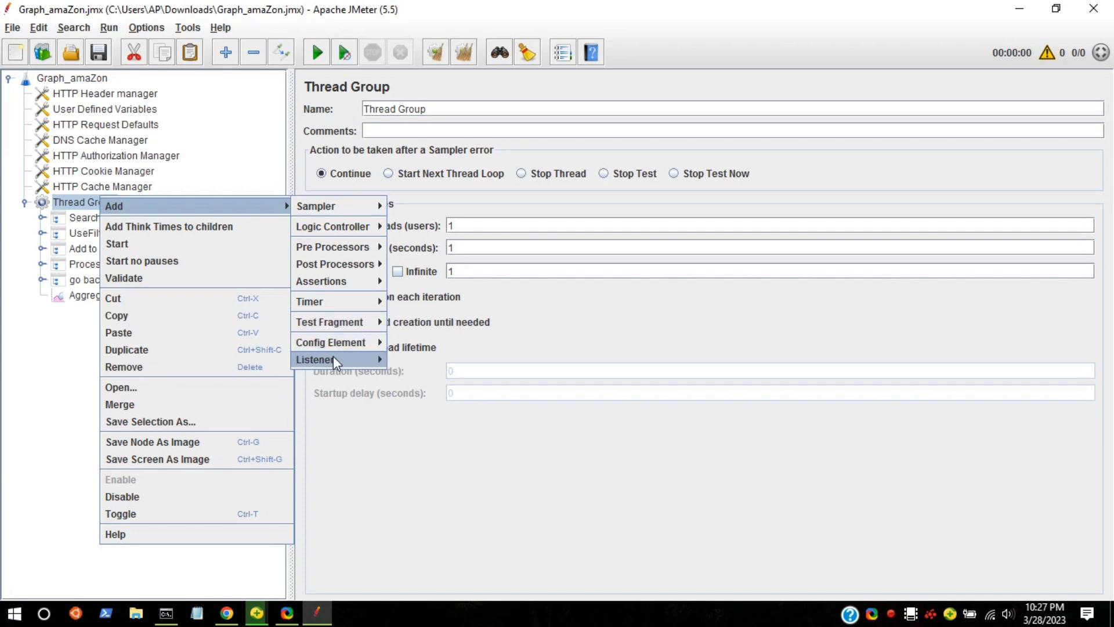
mouse_move(333, 358)
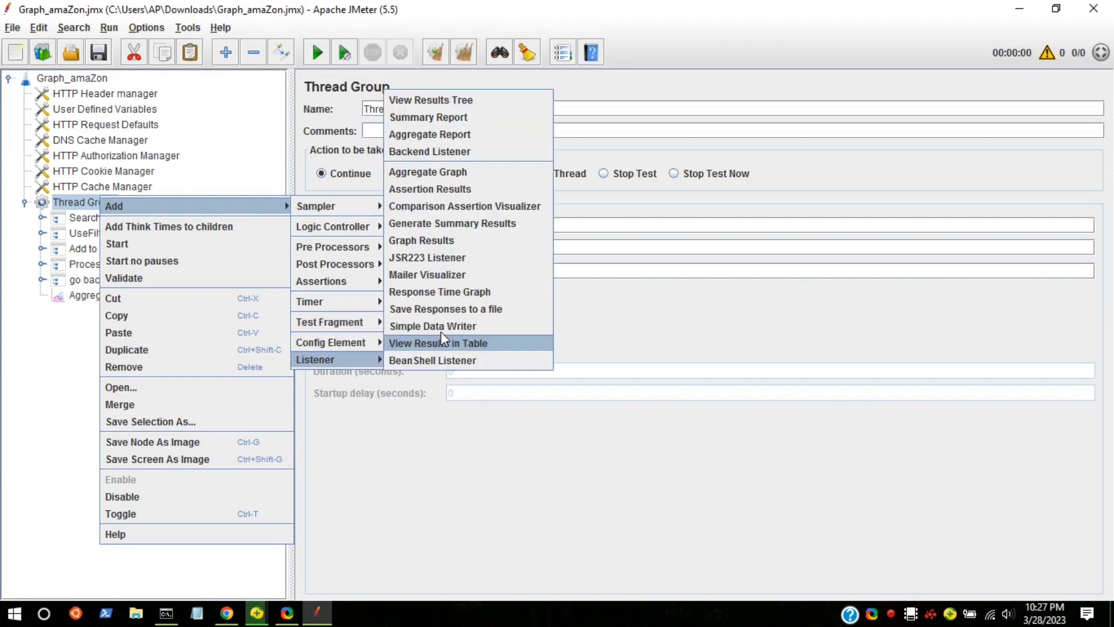
click(457, 102)
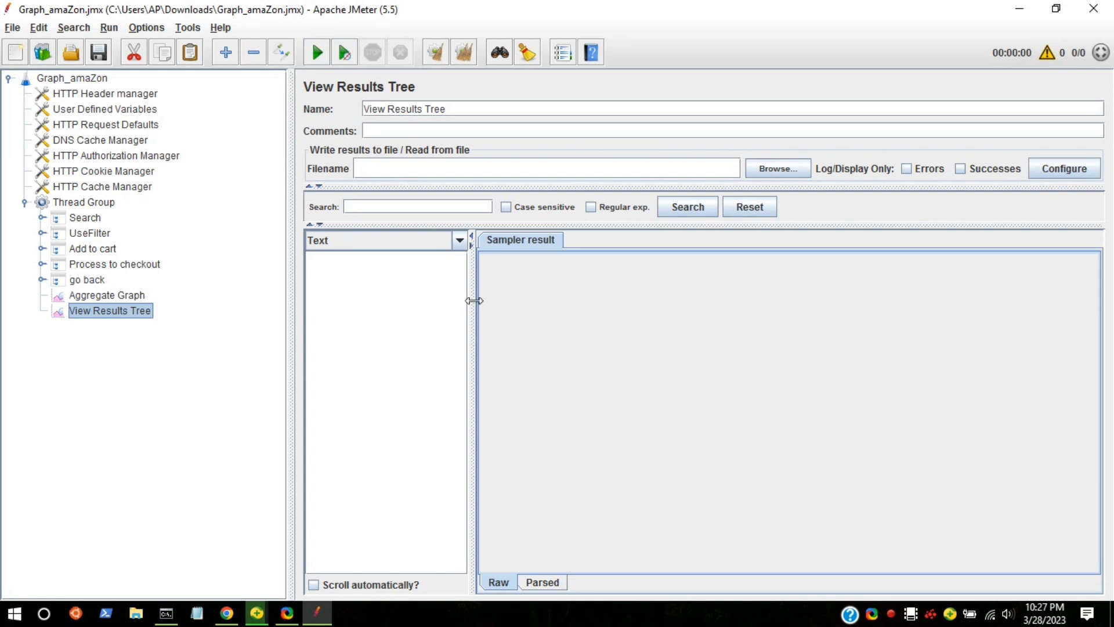
drag(476, 300, 632, 316)
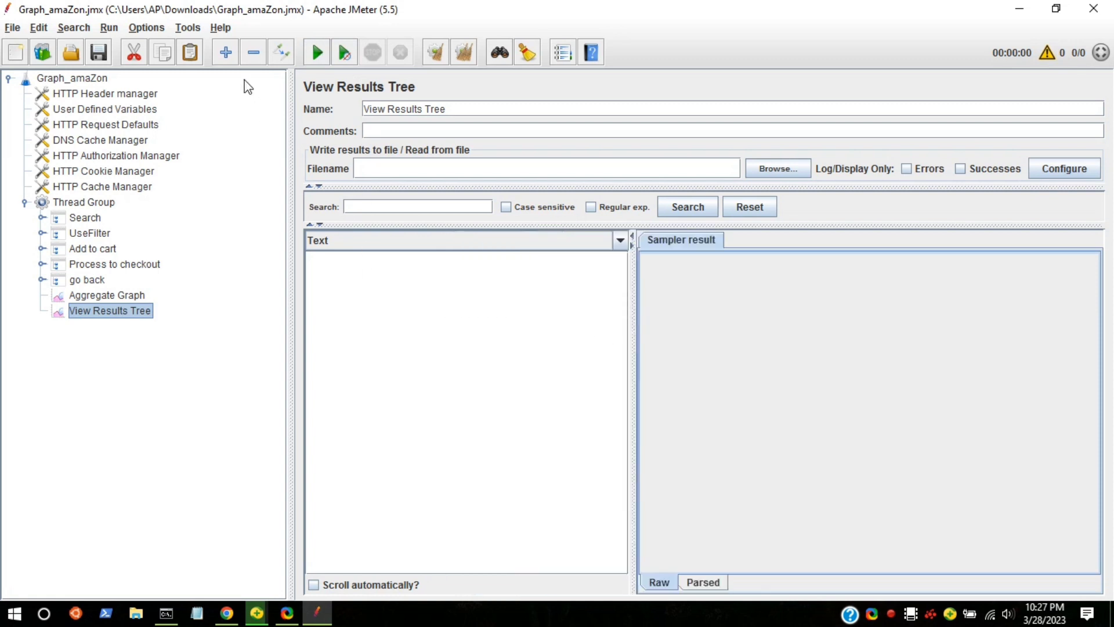
Run the test and inspect the response data and sampler result of a suggestions request, plus the Search transaction's sampler result.
click(319, 53)
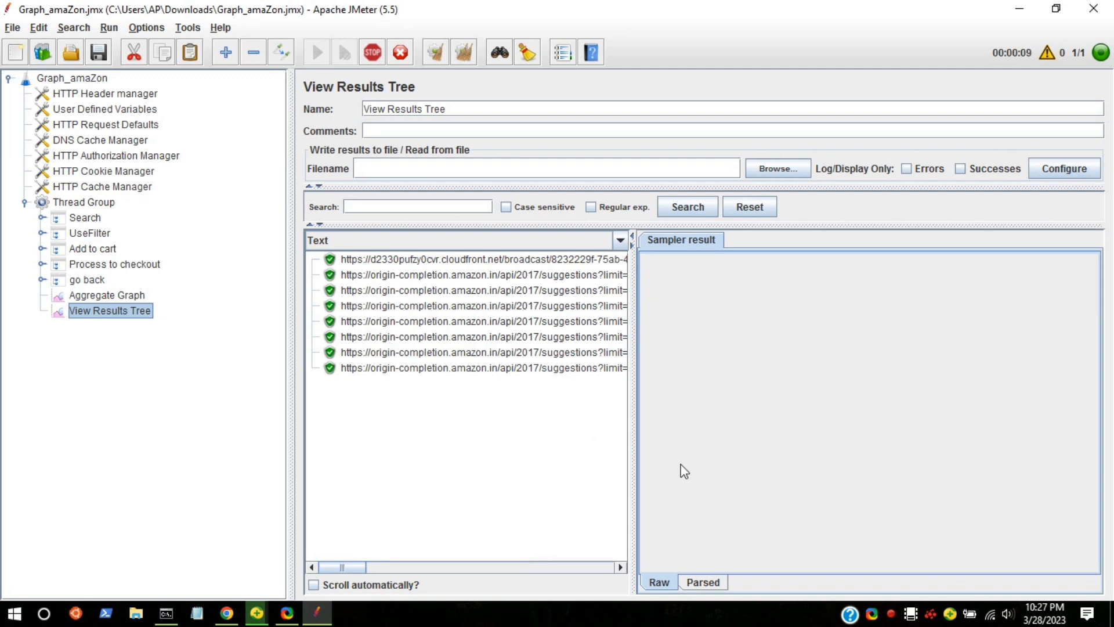
click(554, 321)
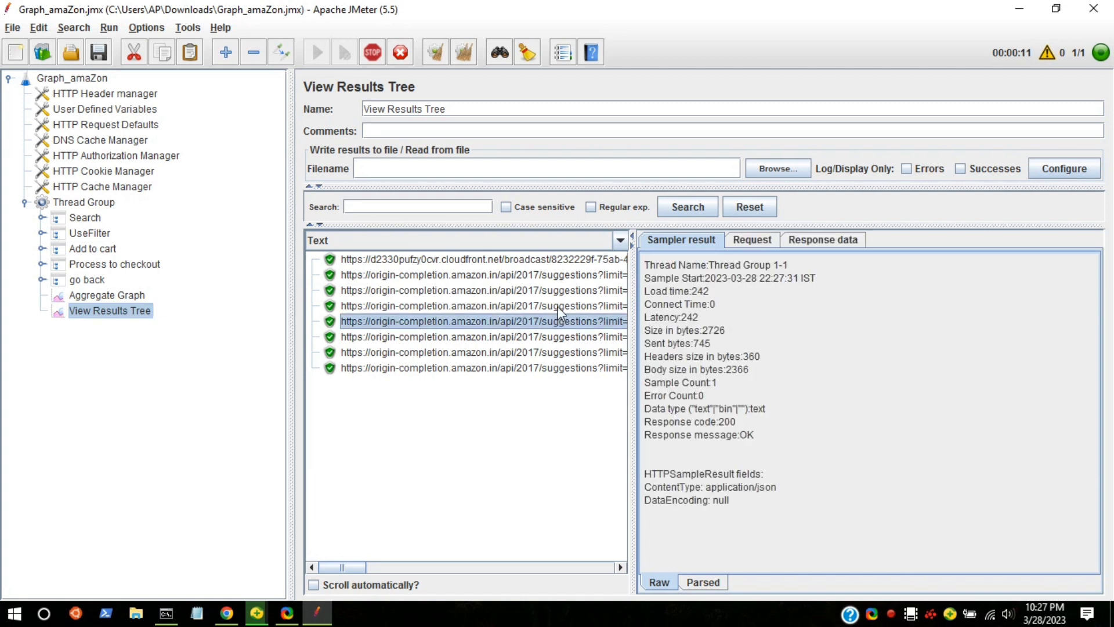
click(827, 245)
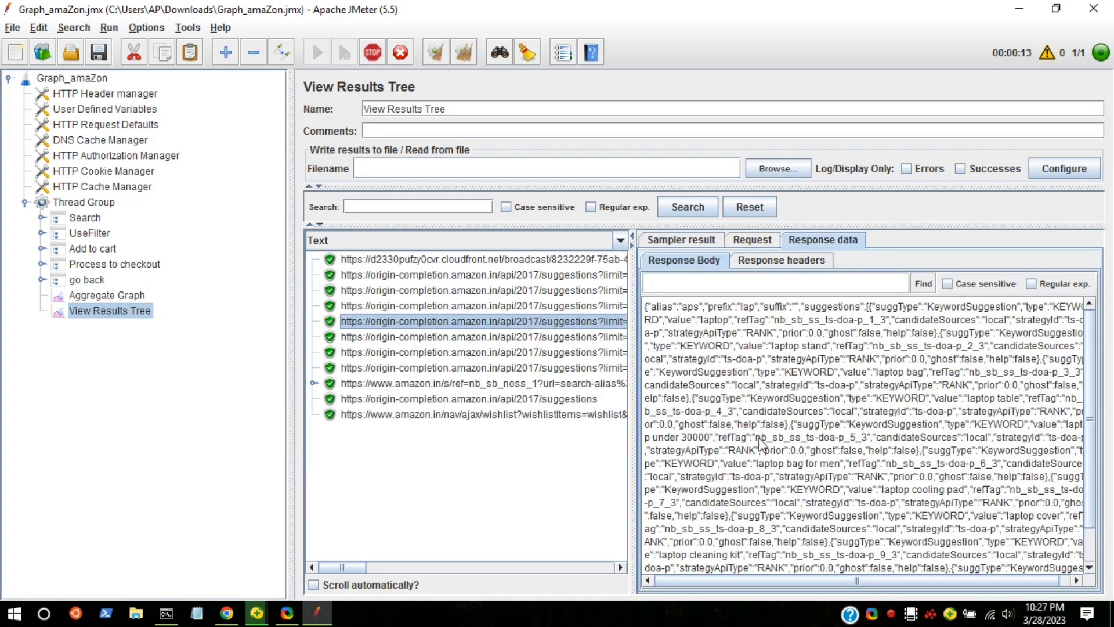
scroll(771, 423, down, 5)
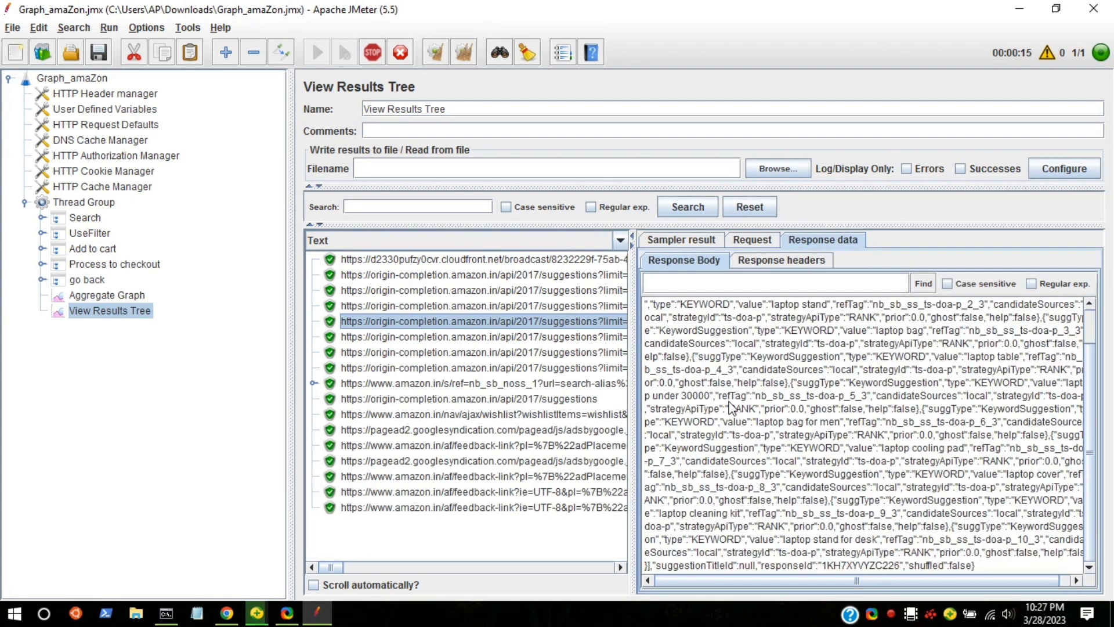
drag(879, 570, 782, 421)
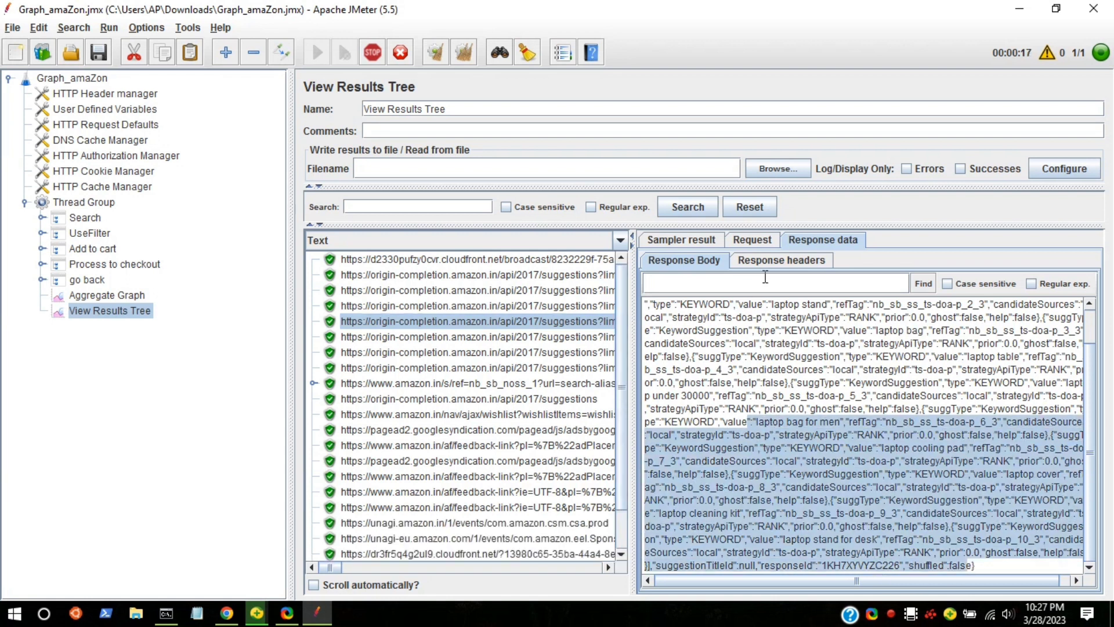
click(663, 239)
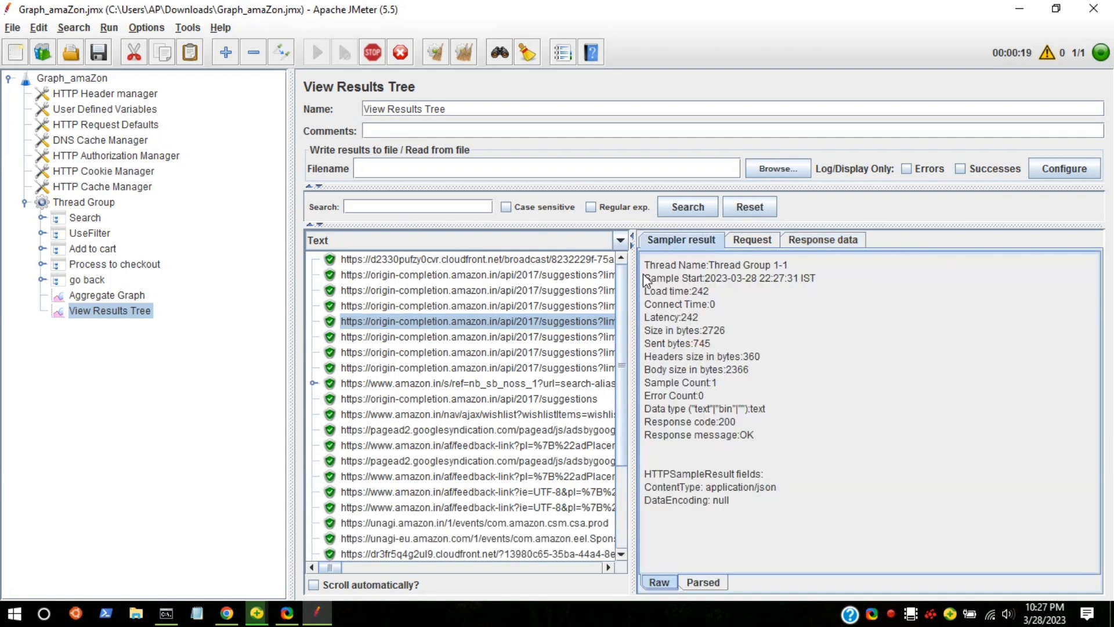
scroll(472, 482, down, 3)
click(359, 537)
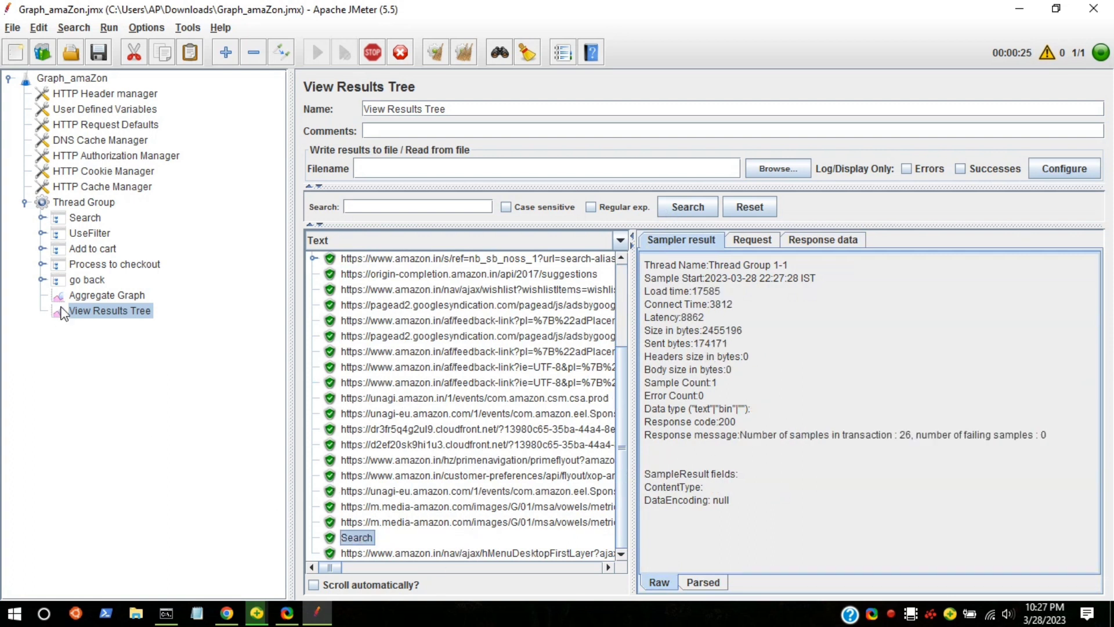
Examine the per-request statistics in the Aggregate Graph table, including error rate, throughput, and received and sent KB/sec.
click(79, 297)
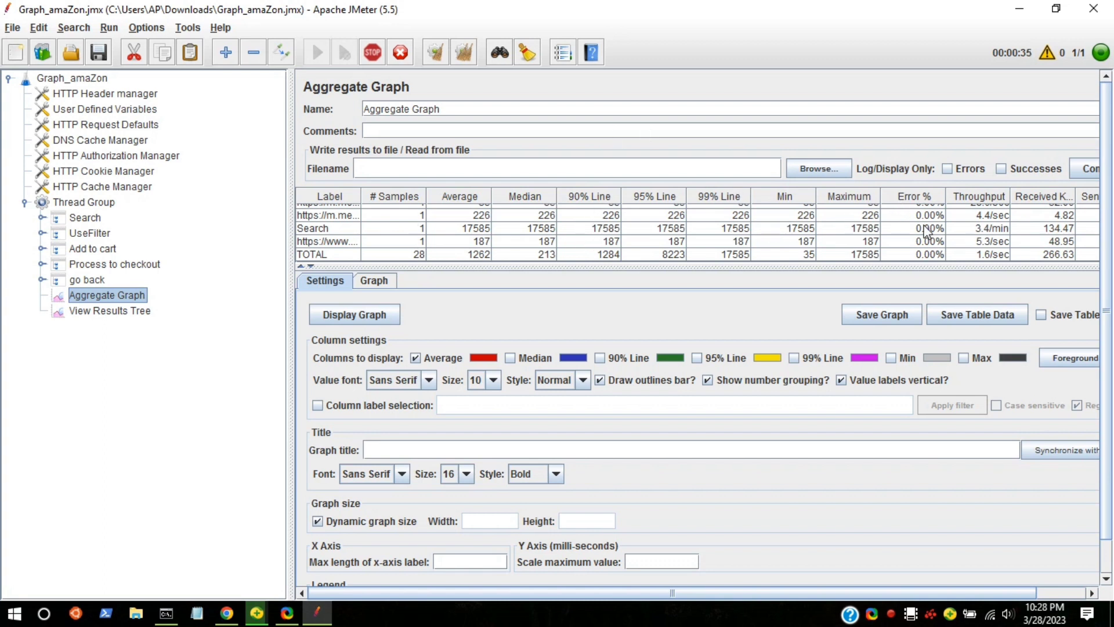
scroll(926, 231, up, 5)
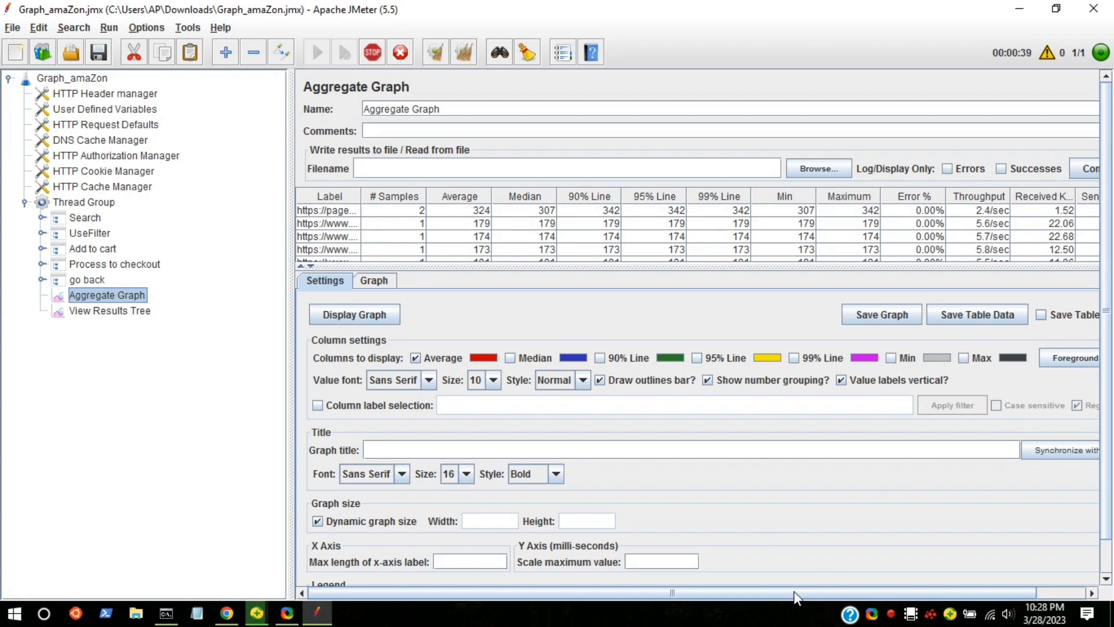
drag(794, 590, 942, 579)
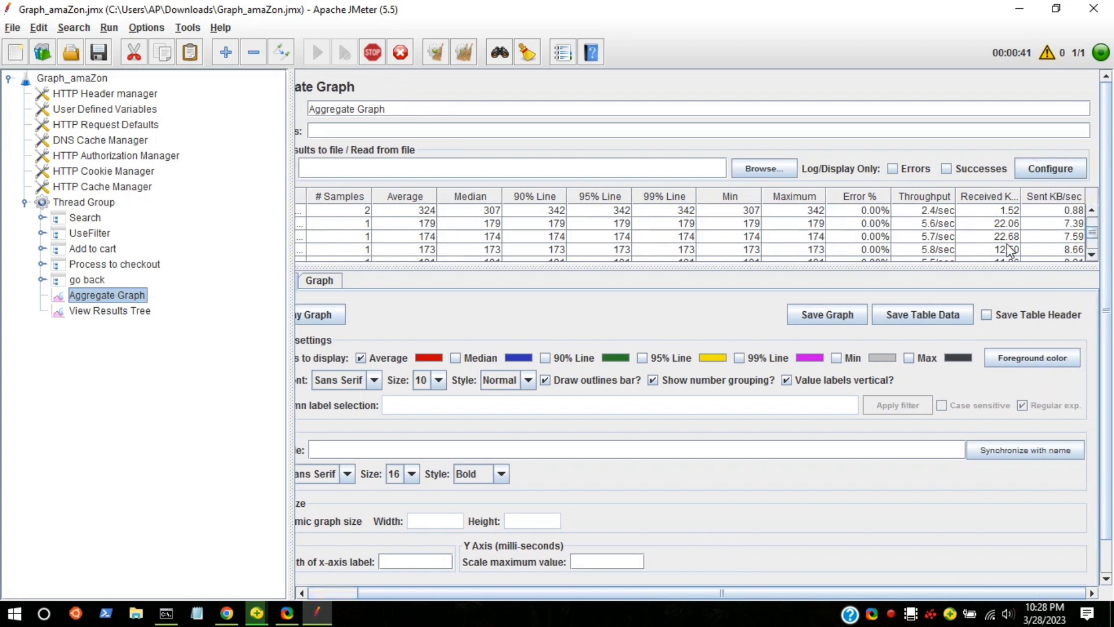
Toggle automatic scrolling on and off in View Results Tree and inspect the sampler result and response body of the hMenuDesktopFirstLayer request.
click(84, 316)
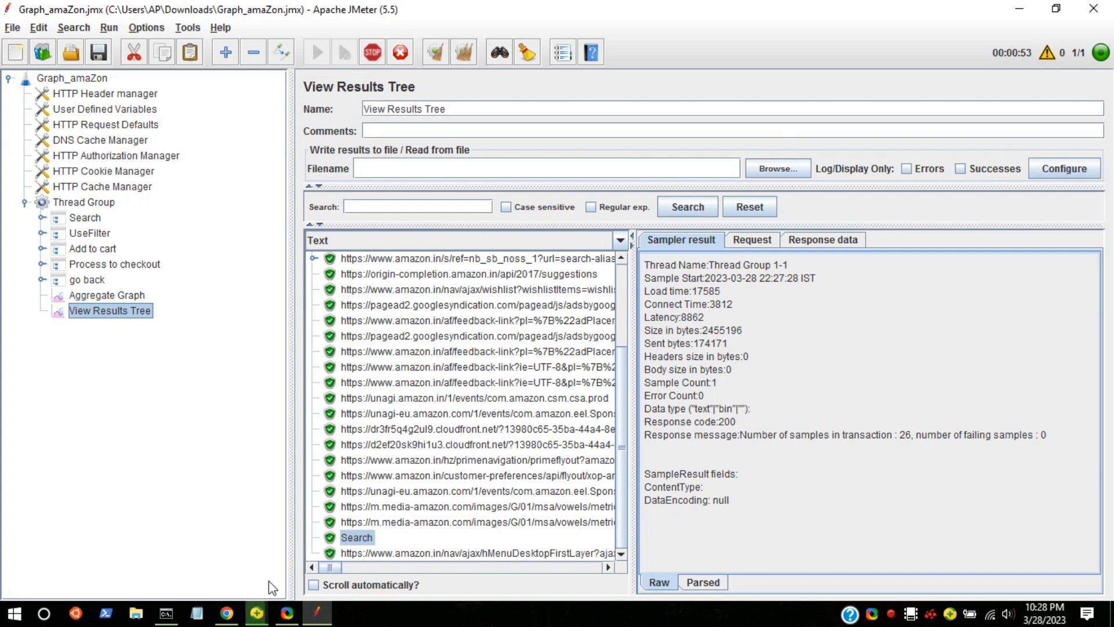
click(314, 584)
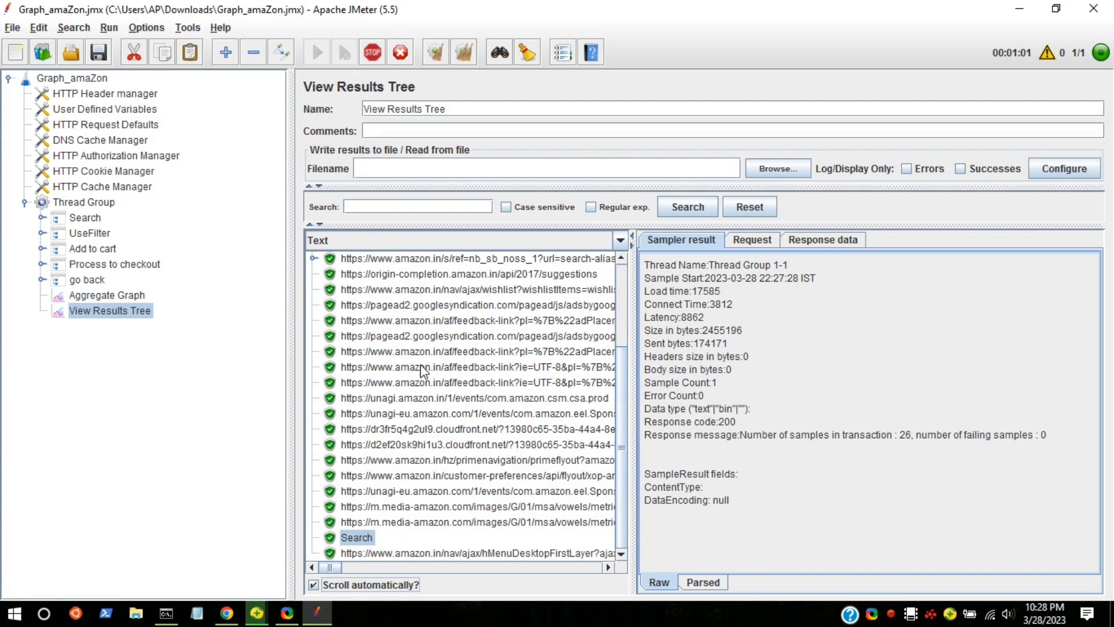
click(448, 553)
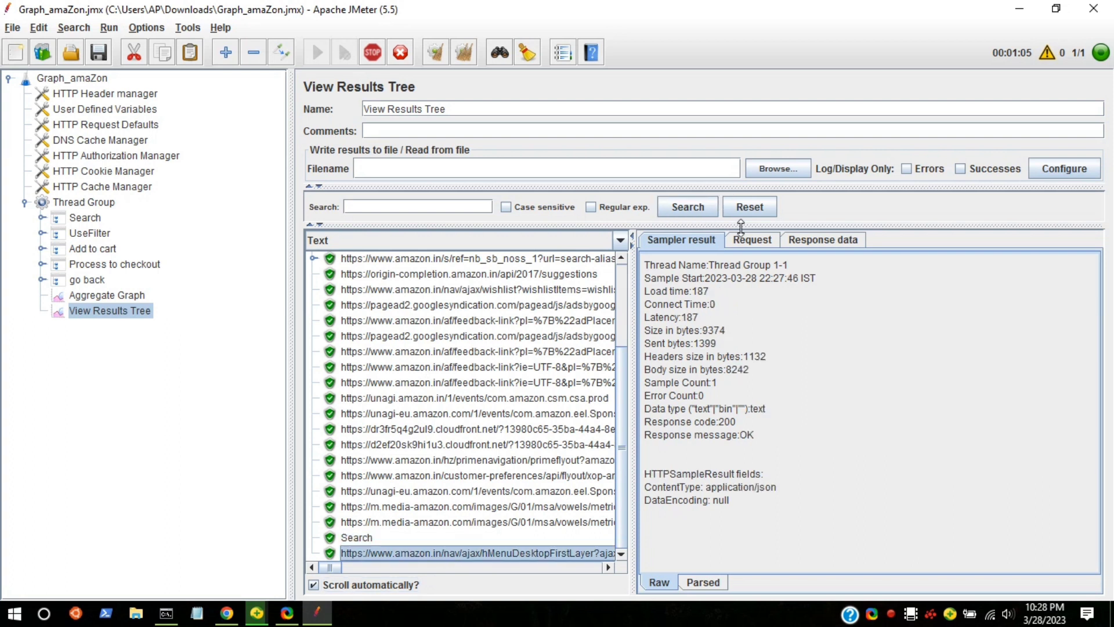
click(801, 237)
scroll(725, 372, down, 10)
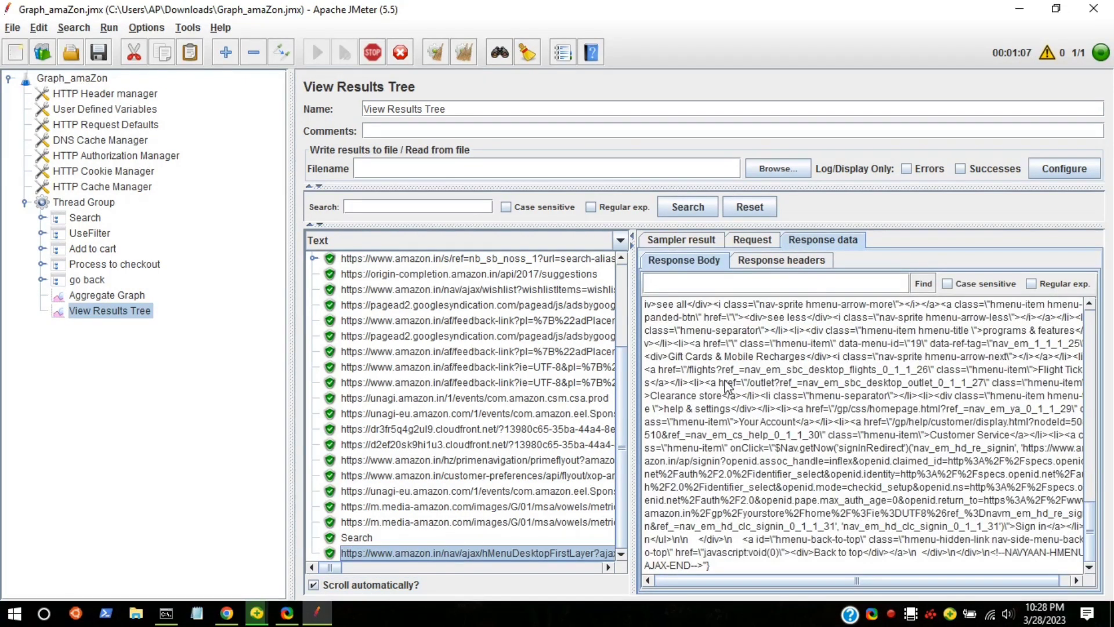
scroll(728, 376, up, 8)
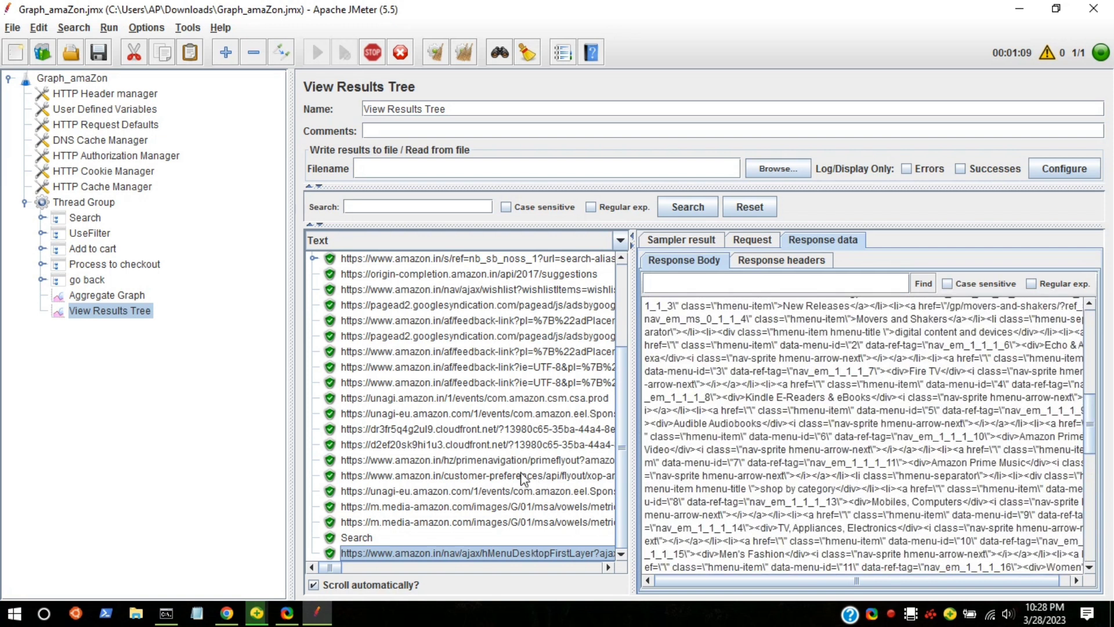
click(514, 583)
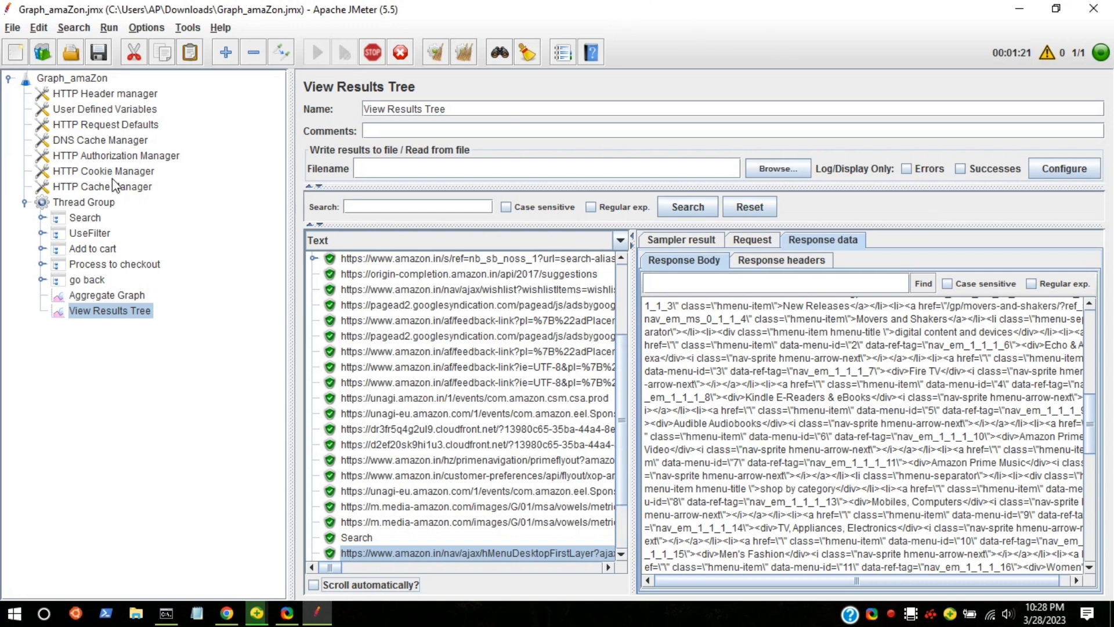
Review the Thread Group's thread properties and recheck the Aggregate Graph statistics while the test runs.
click(113, 201)
click(470, 244)
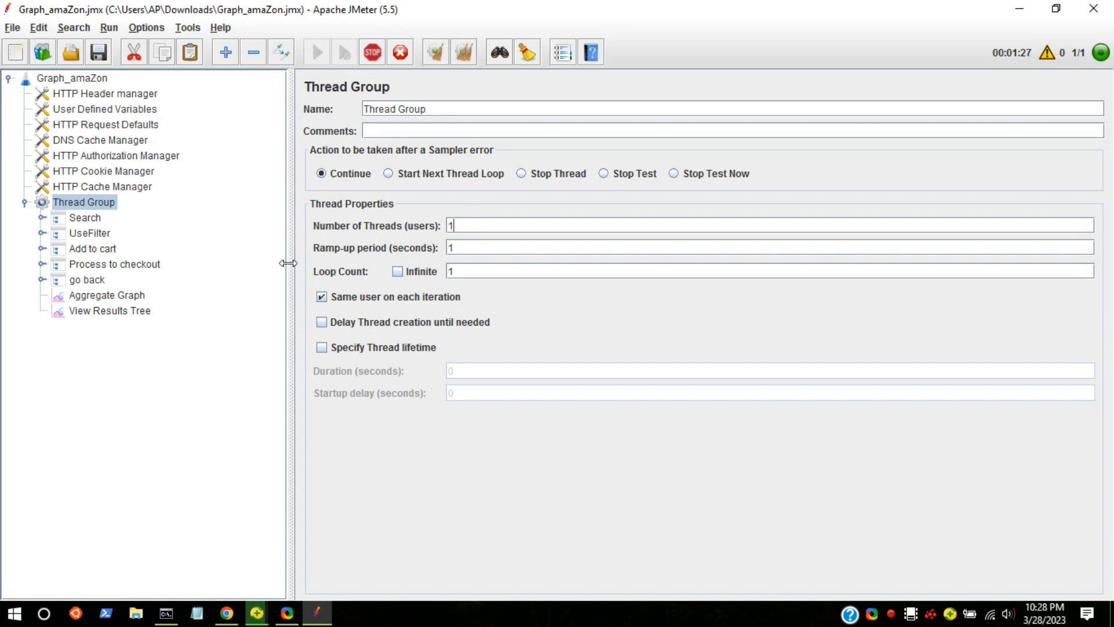
click(81, 294)
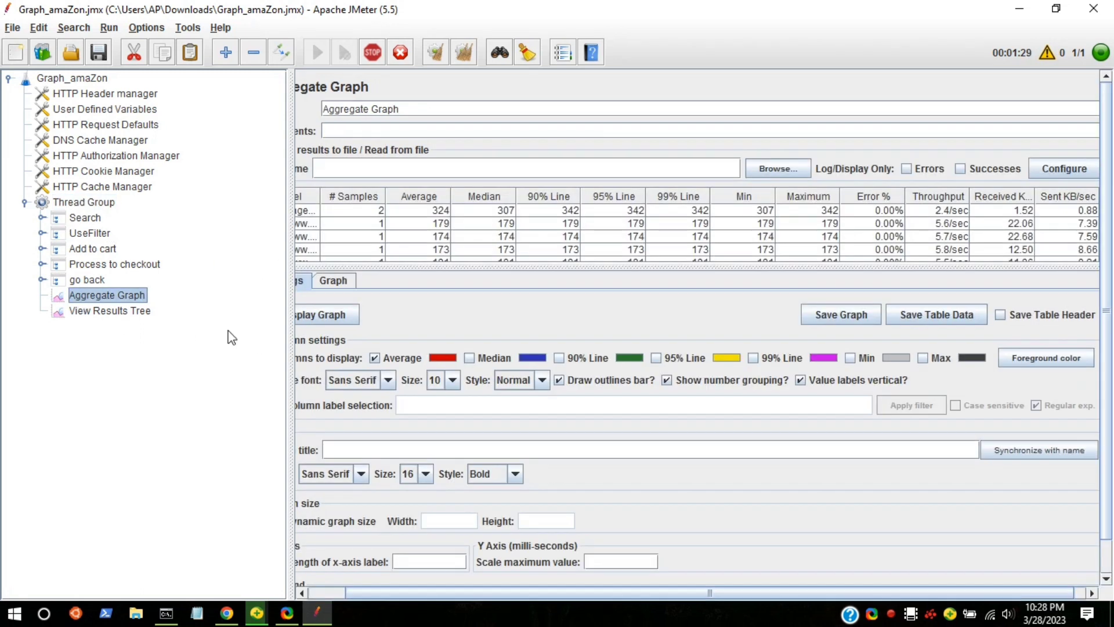
Examine the newly recorded samples in the View Results Tree list.
click(111, 310)
click(474, 455)
scroll(475, 429, down, 1)
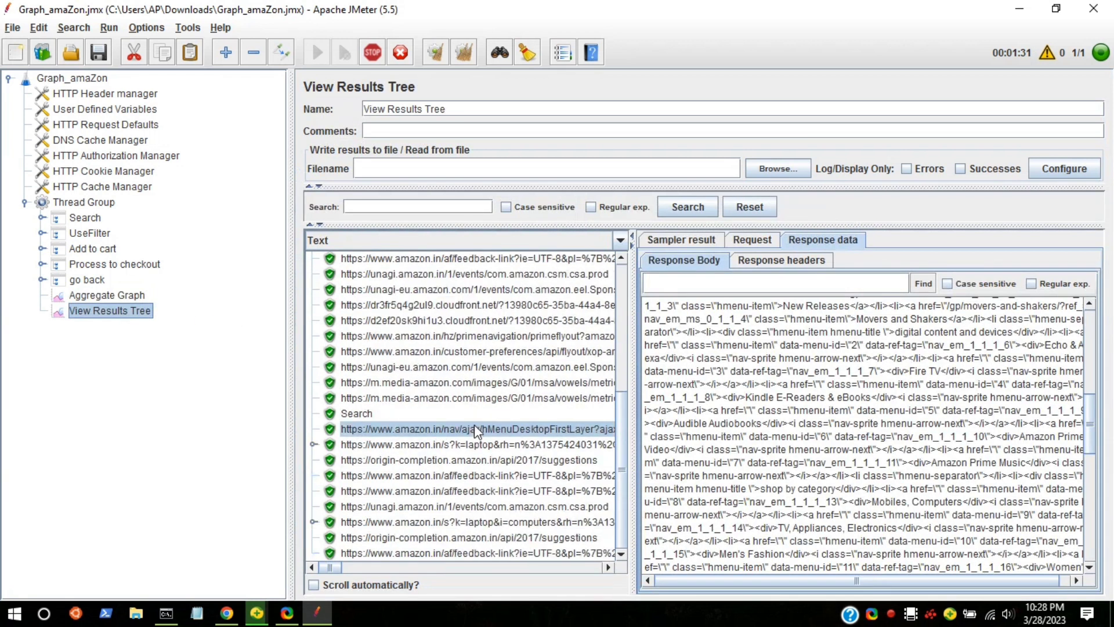
scroll(475, 423, down, 2)
scroll(621, 460, down, 1)
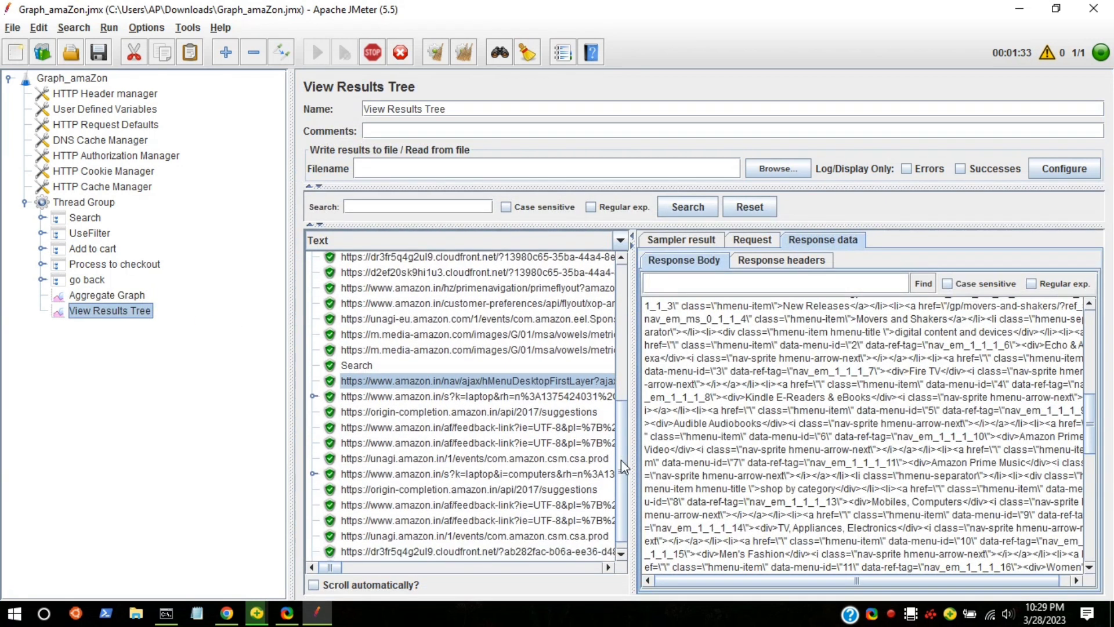
scroll(621, 459, down, 1)
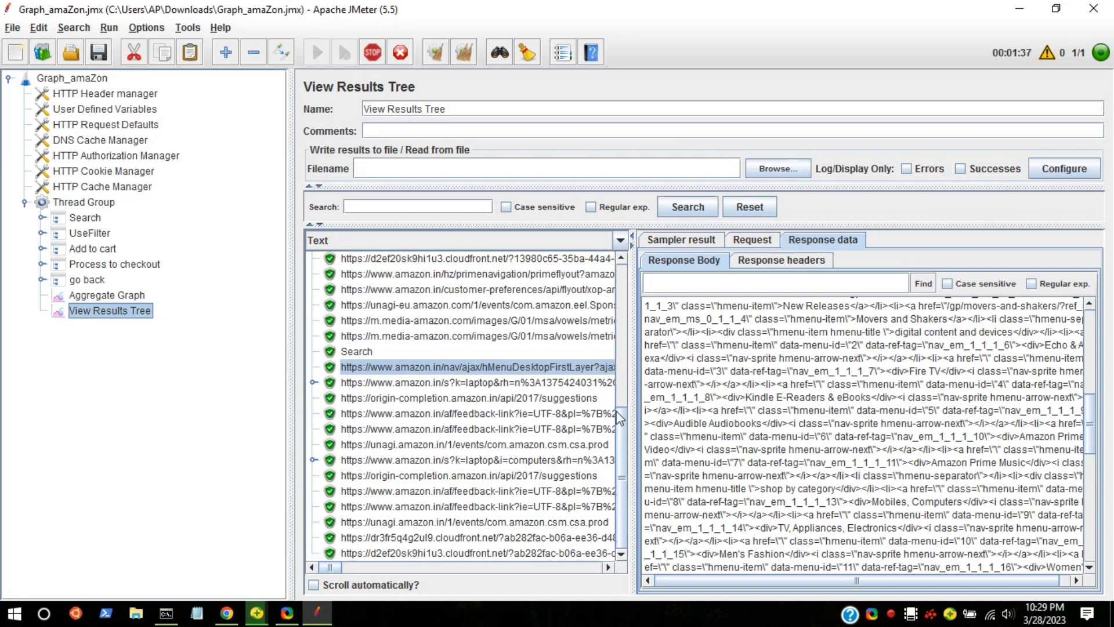
drag(622, 421, 607, 466)
drag(624, 441, 622, 469)
Set the Thread Group to 10 users with a ramp-up period of 0 seconds and a loop count of 1.
click(62, 203)
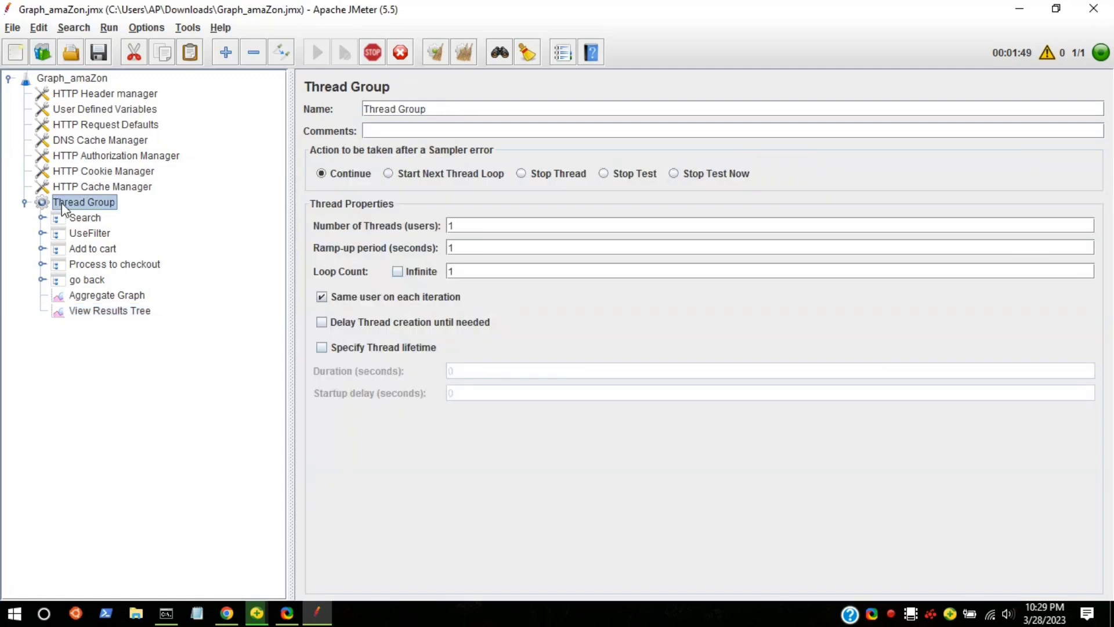
click(496, 220)
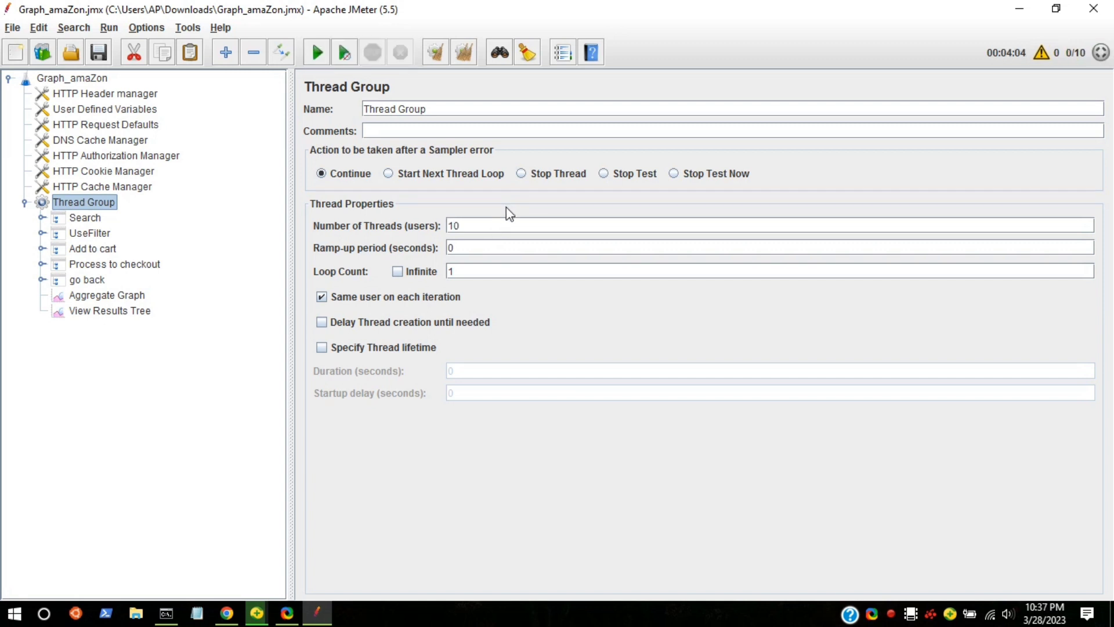
click(449, 270)
Display the bar graph of average response times in the Aggregate Graph listener.
click(77, 295)
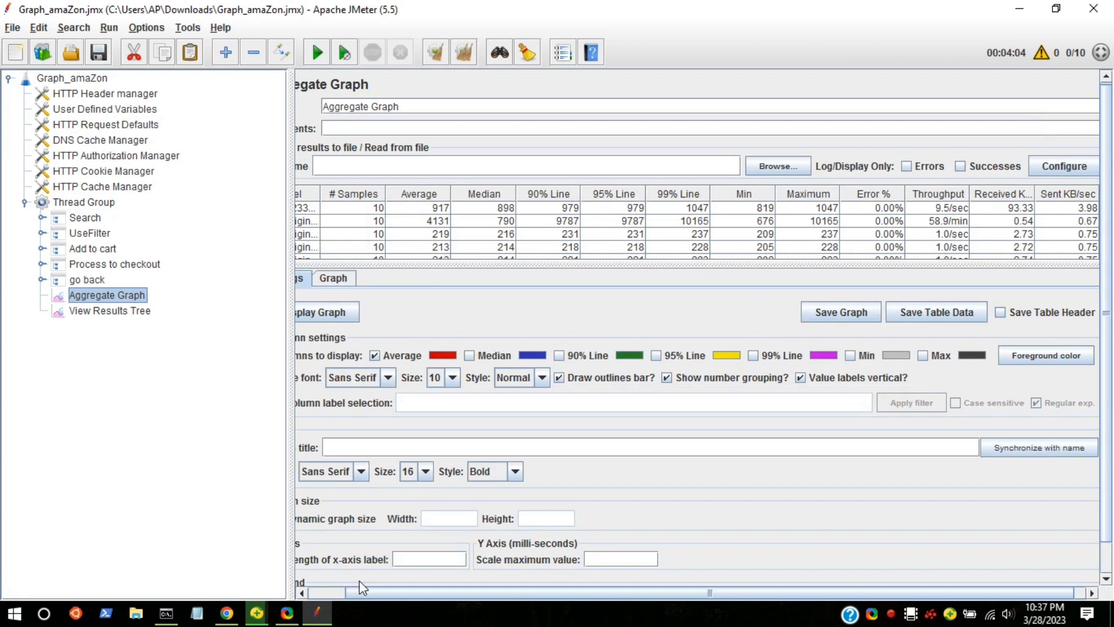
drag(368, 589, 291, 580)
click(361, 317)
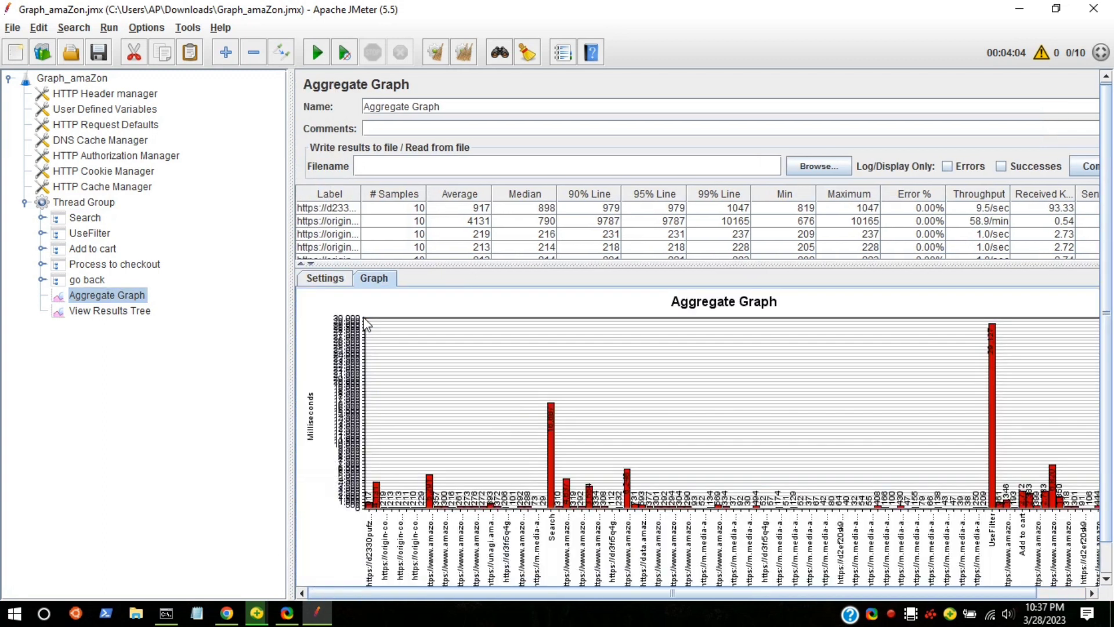
Examine the bars across the full aggregate graph and the statistics table down to its total row.
scroll(578, 423, down, 3)
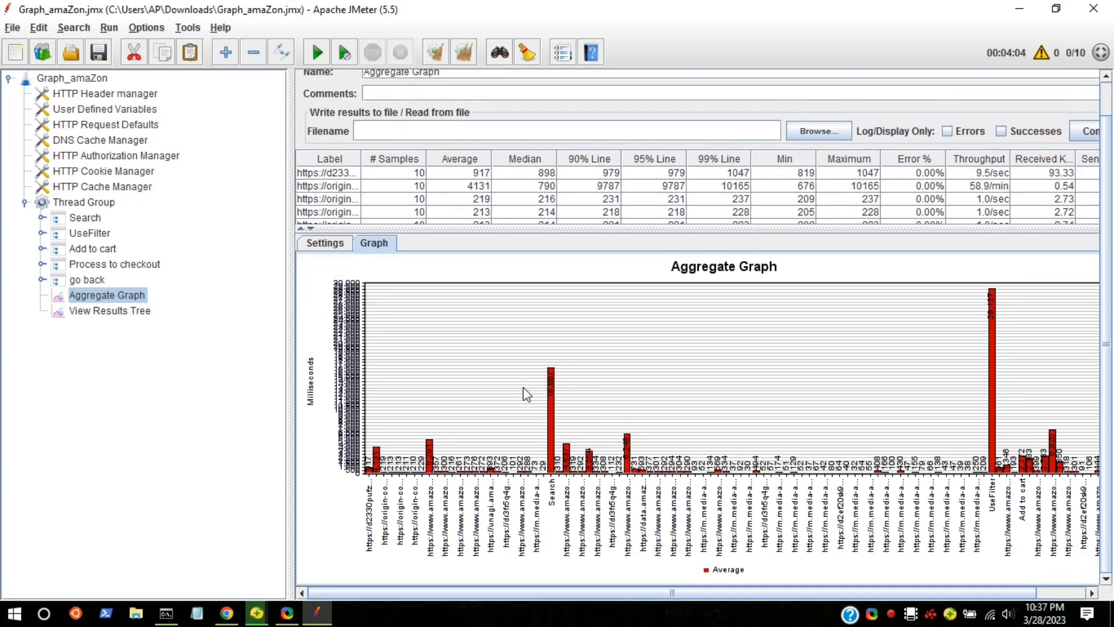
drag(630, 592, 679, 592)
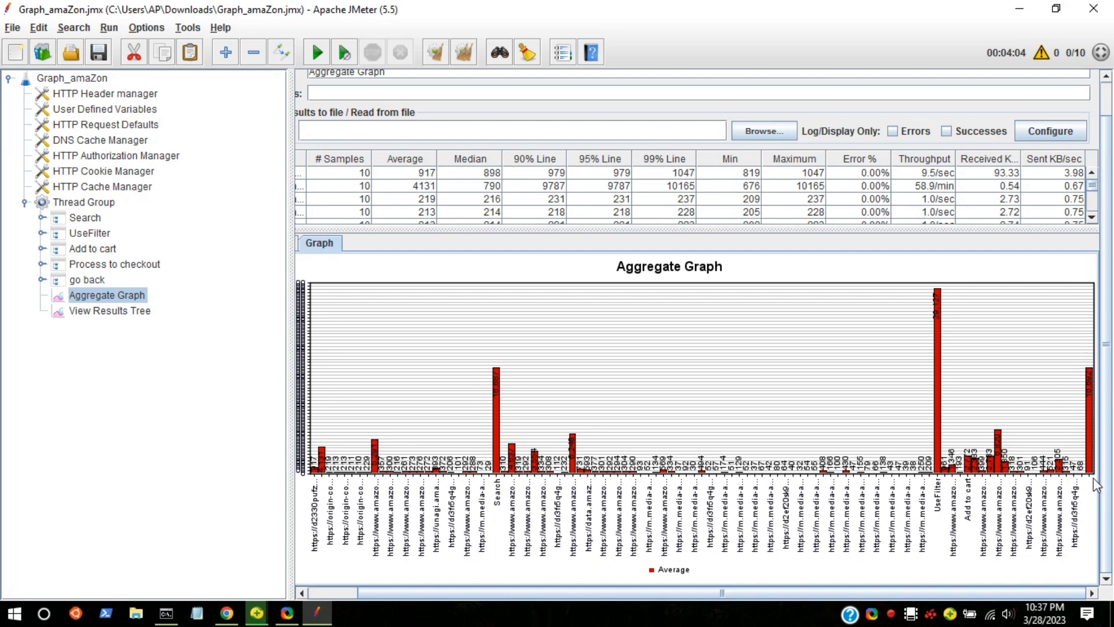
scroll(905, 395, up, 1)
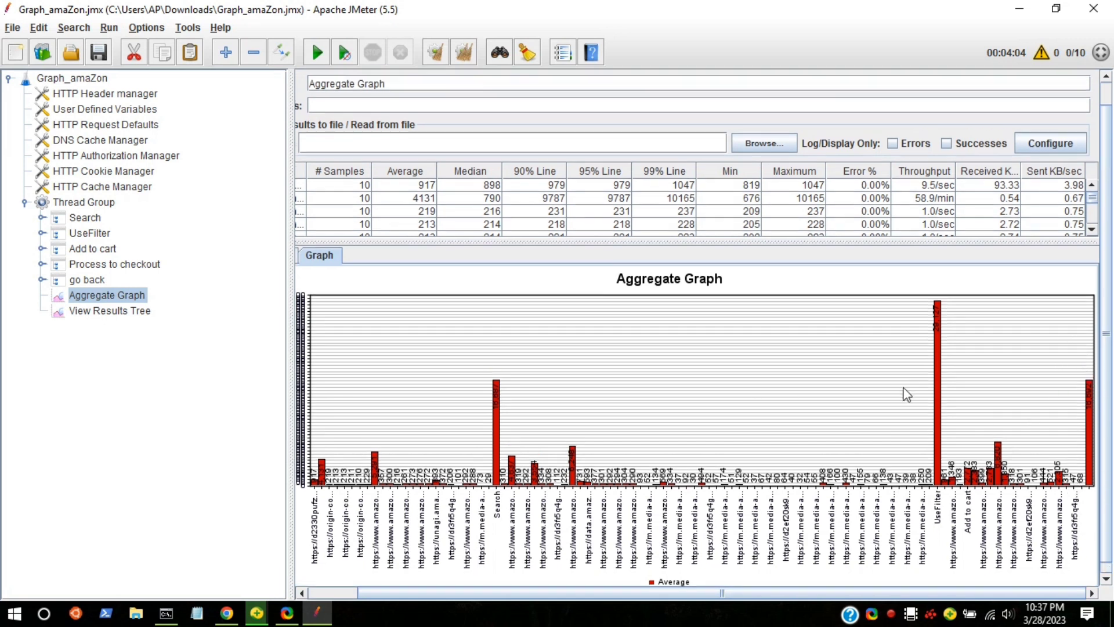
scroll(911, 379, down, 1)
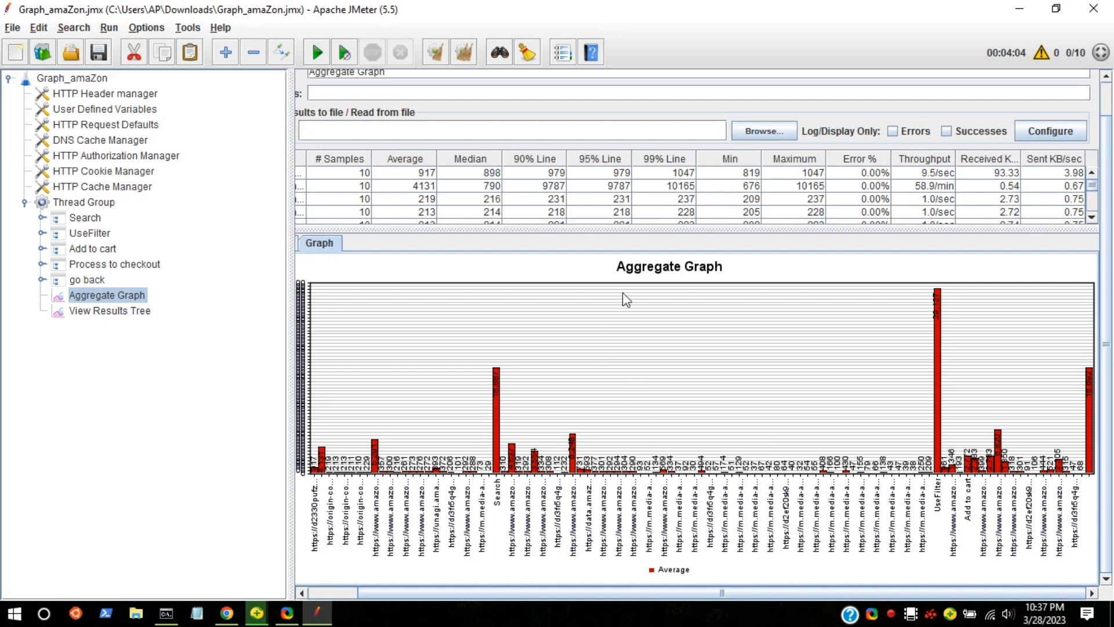
scroll(731, 210, down, 5)
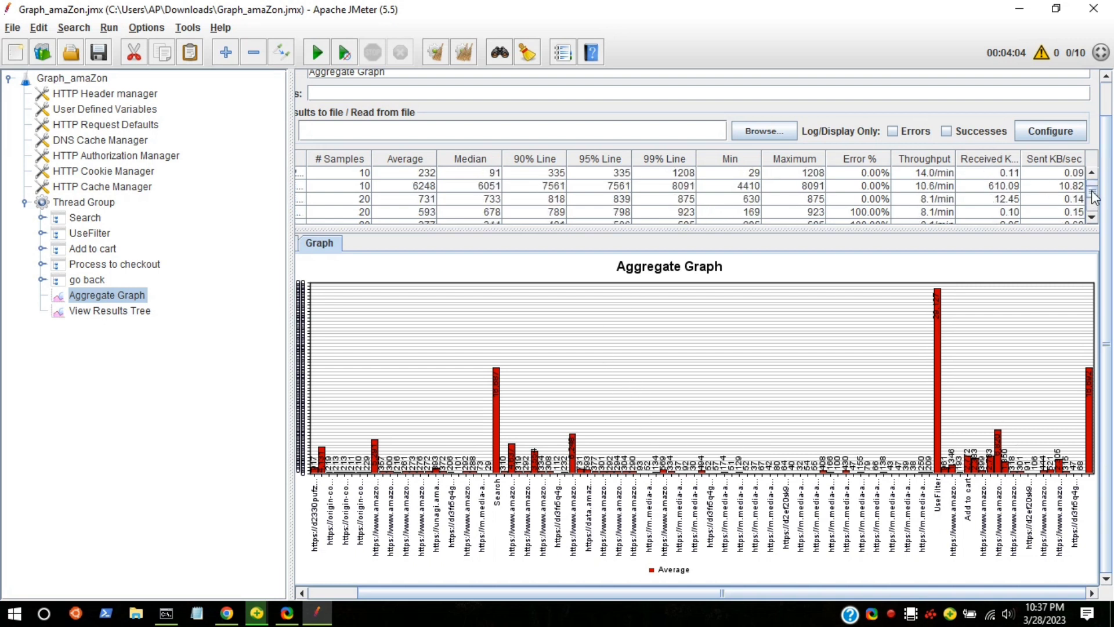
drag(1094, 199, 1094, 210)
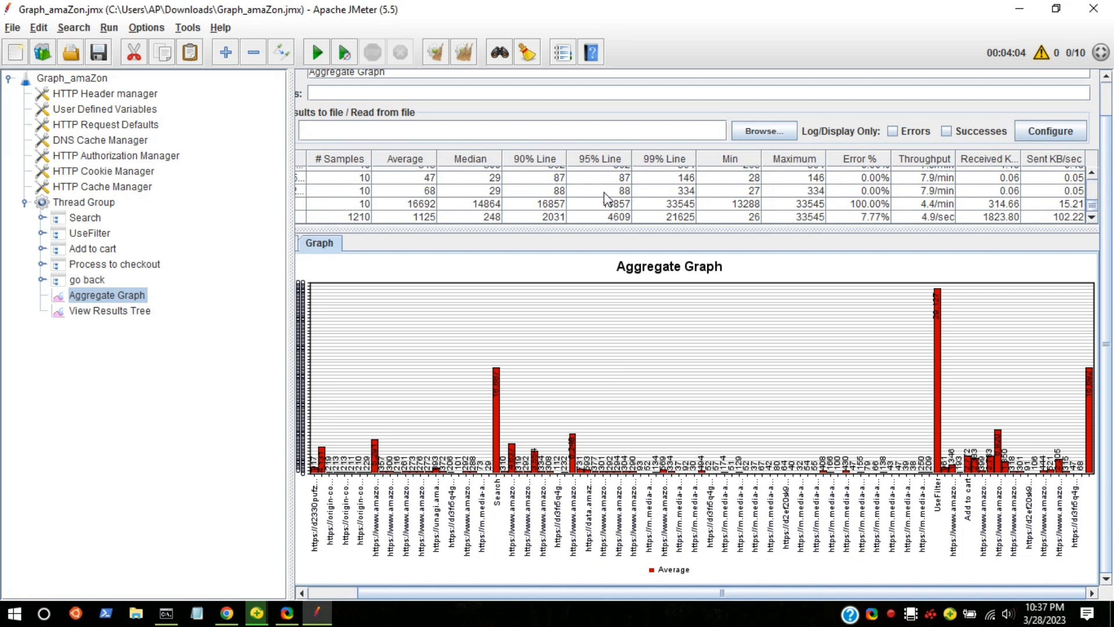